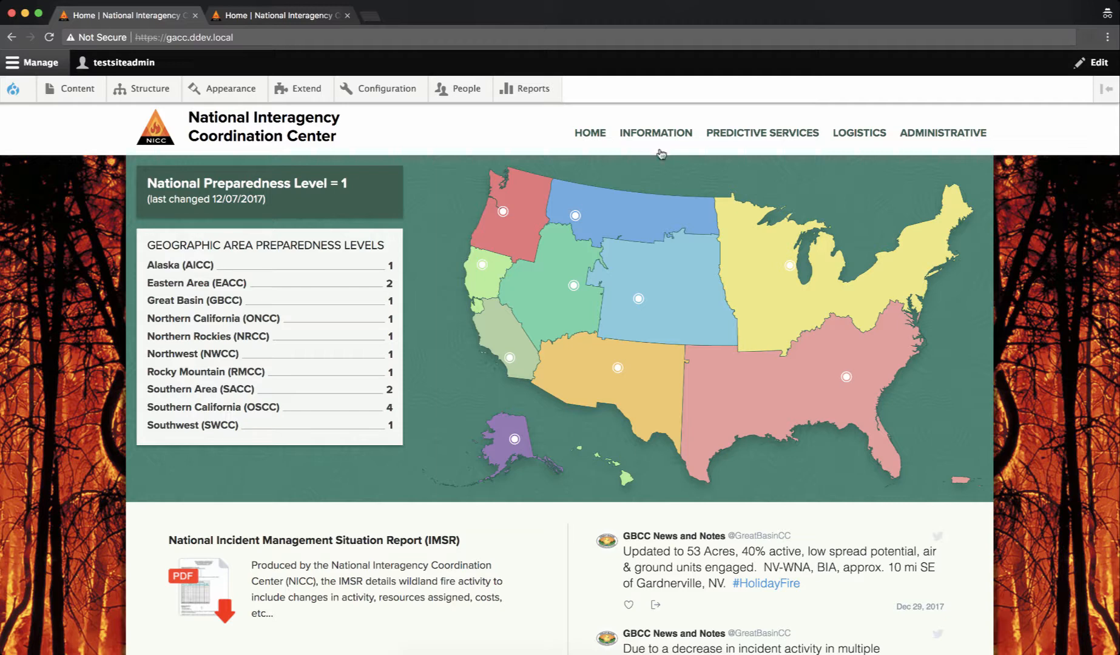
Open the Main navigation menu for editing and look over its list of links
mouse_move(658, 135)
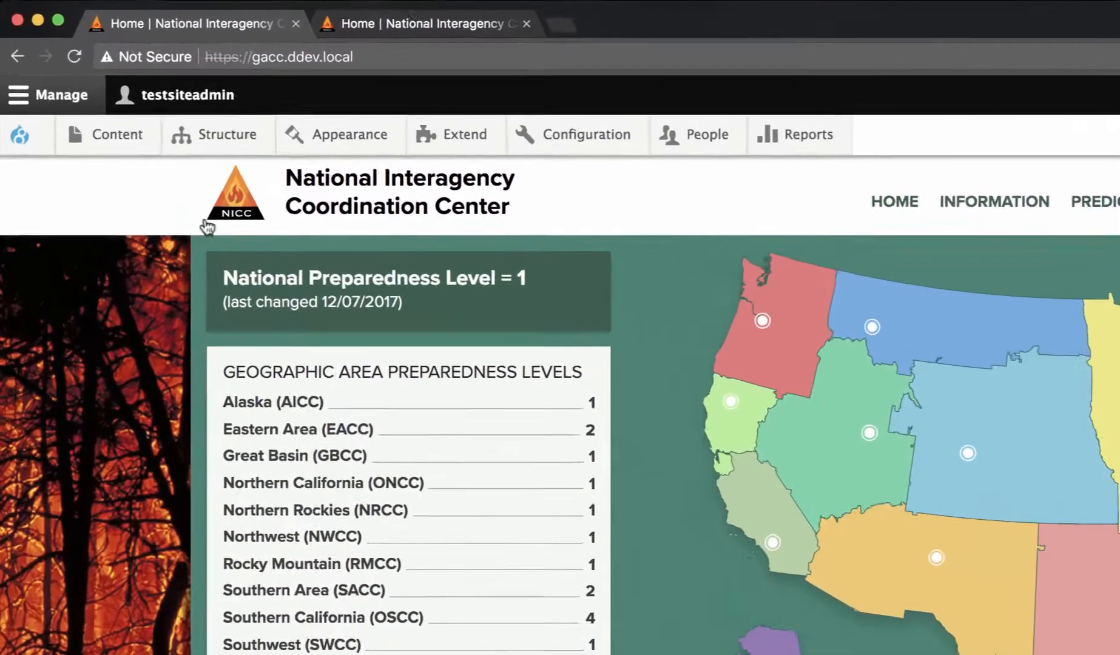
mouse_move(148, 90)
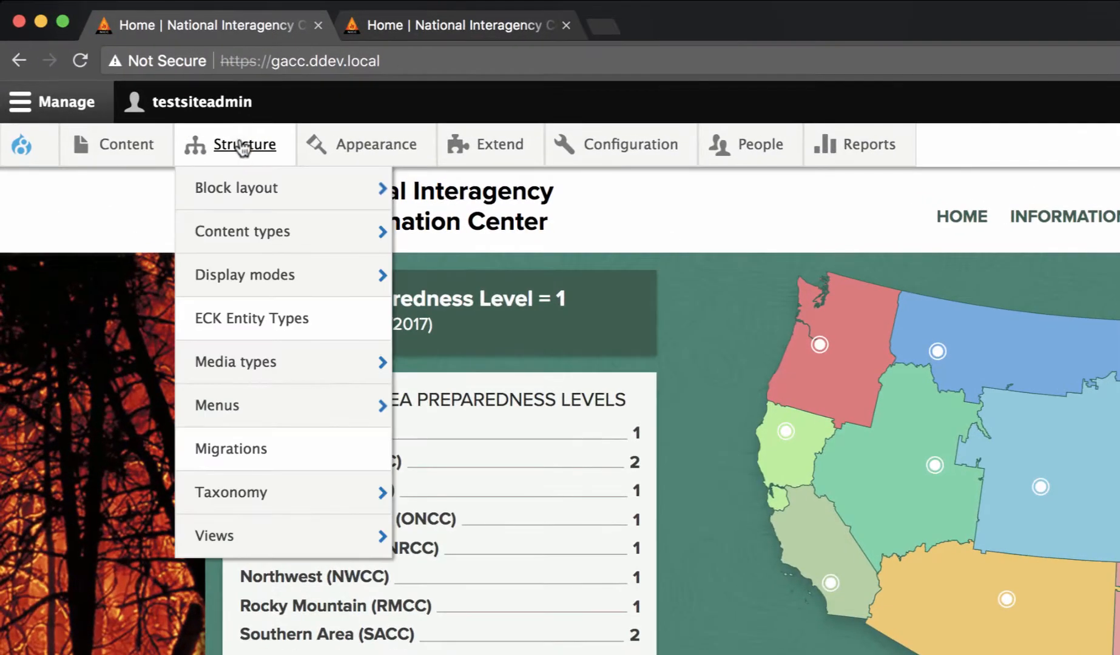
mouse_move(255, 404)
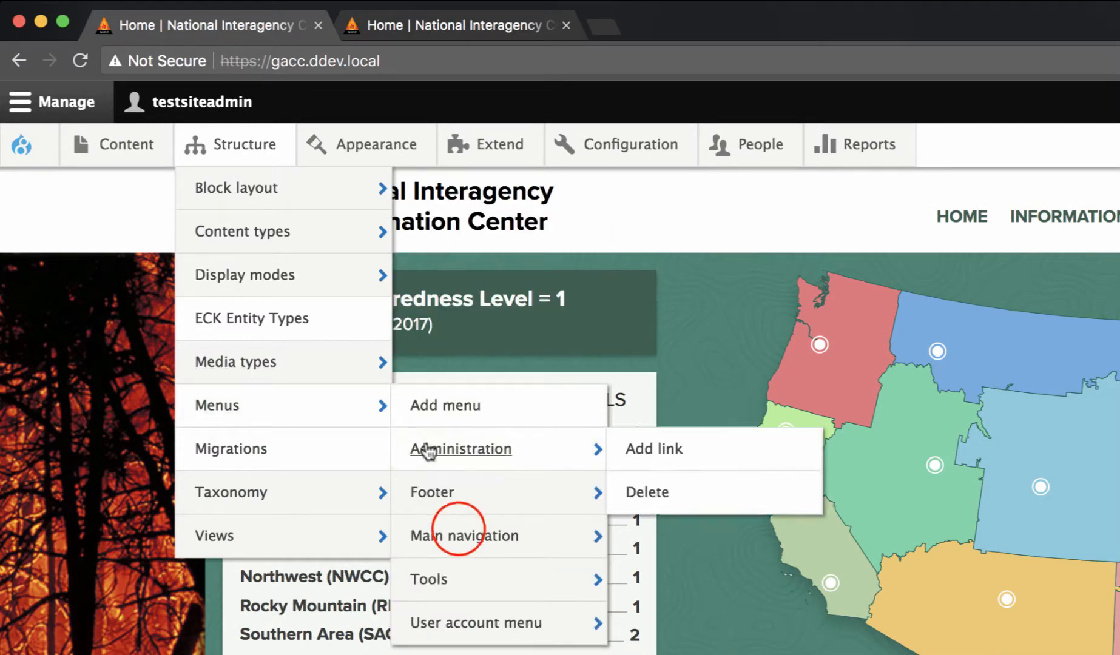
click(459, 531)
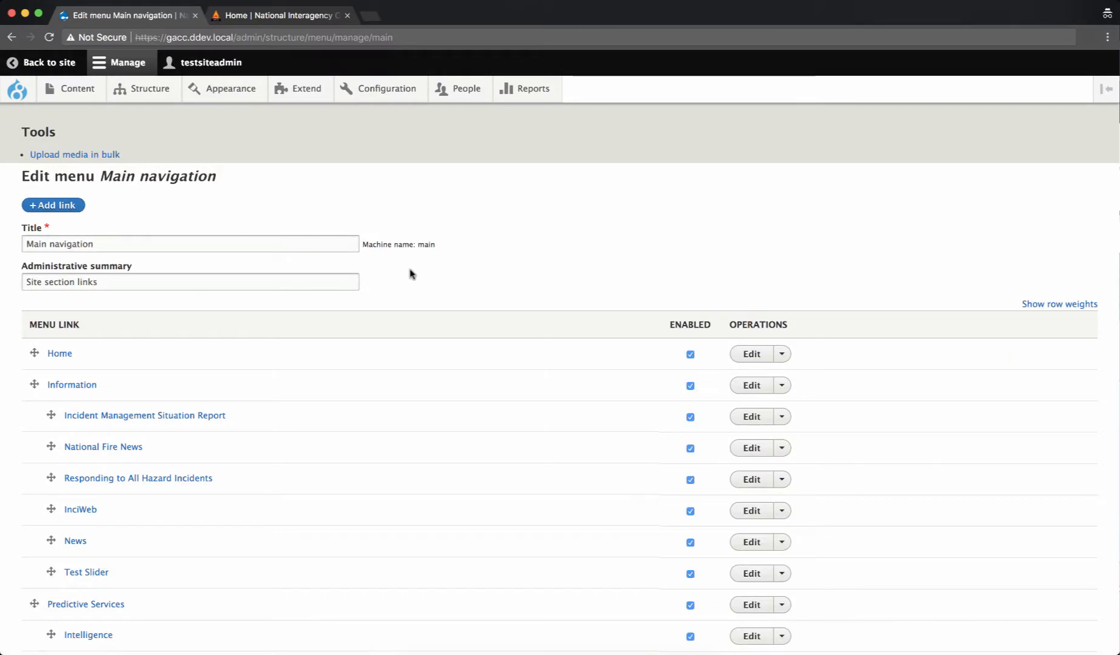
scroll(407, 273, down, 2)
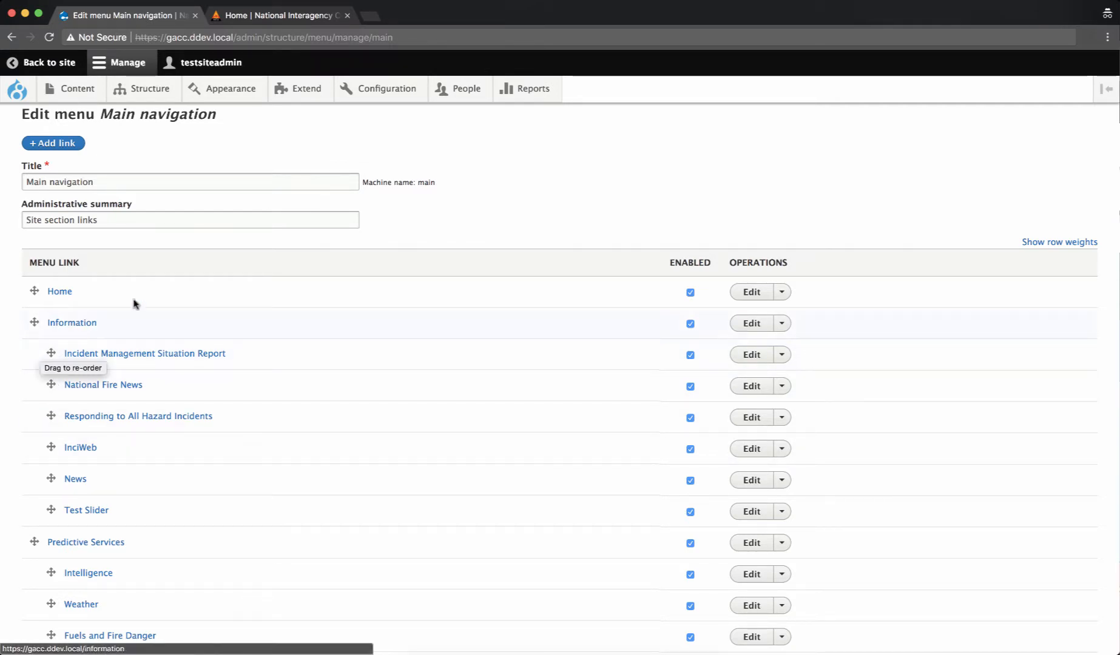
scroll(223, 273, up, 2)
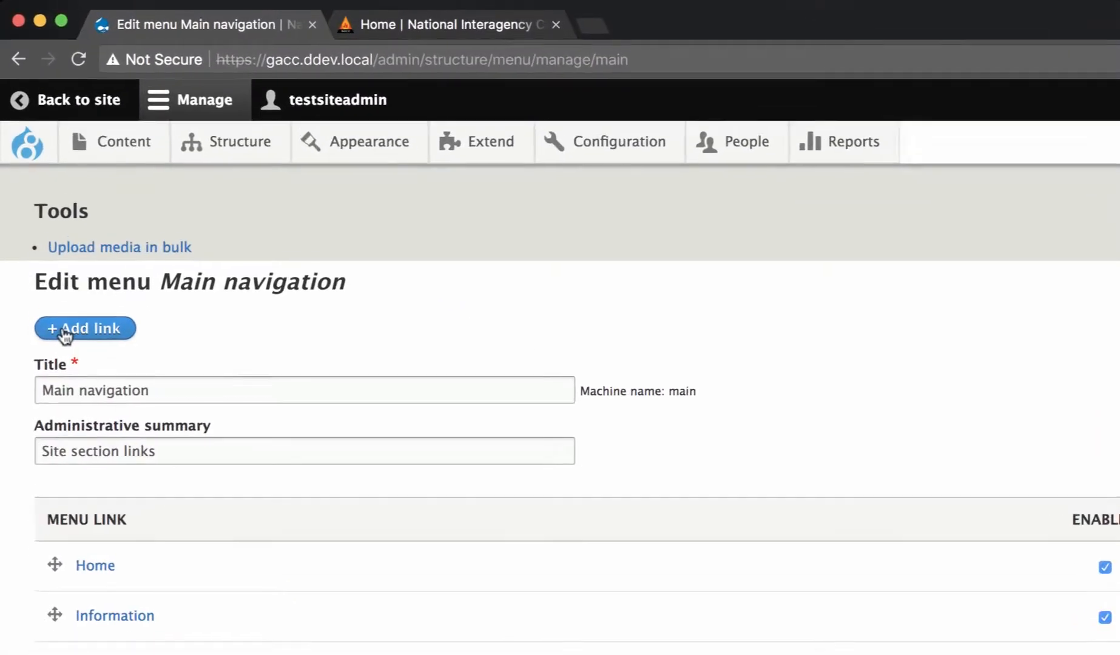
click(41, 210)
click(268, 350)
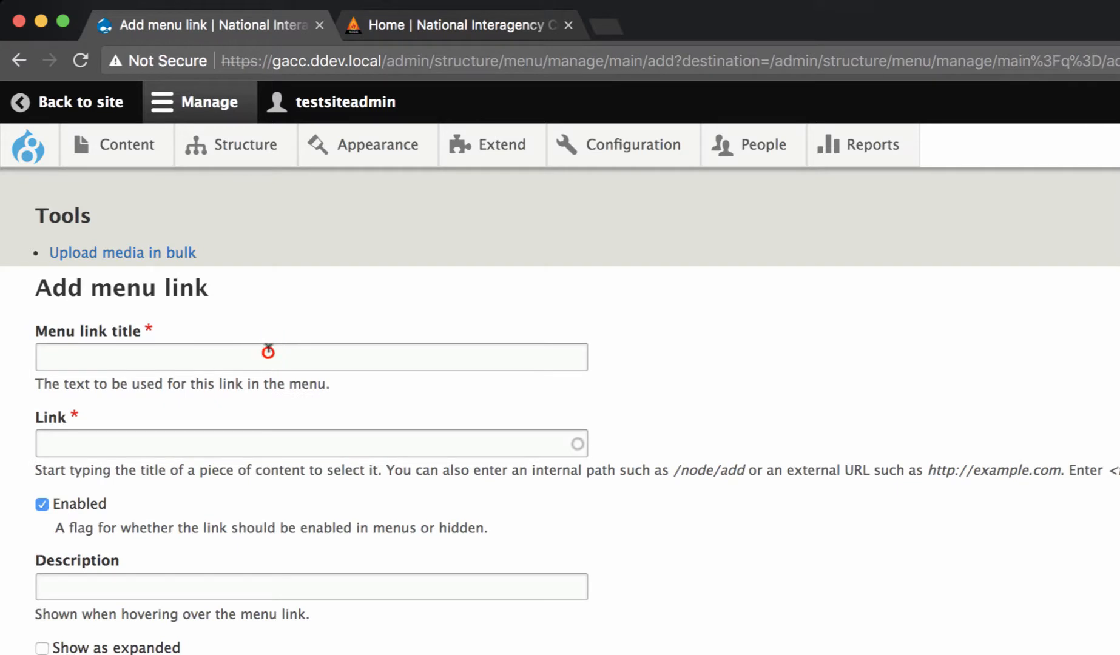
text(USDA)
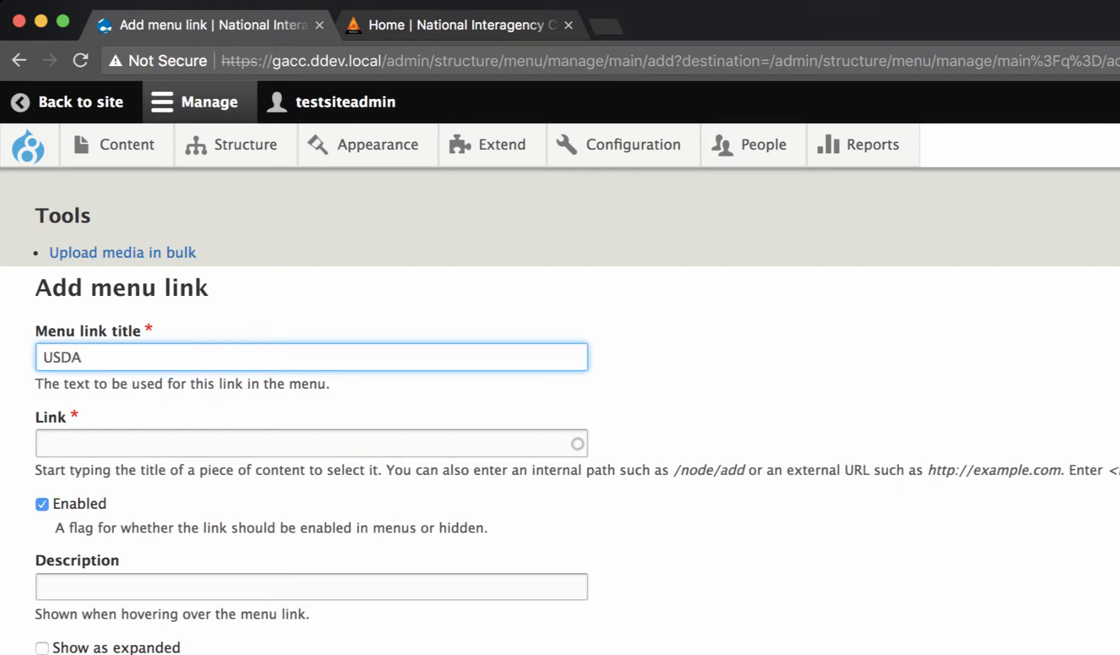
key(Tab)
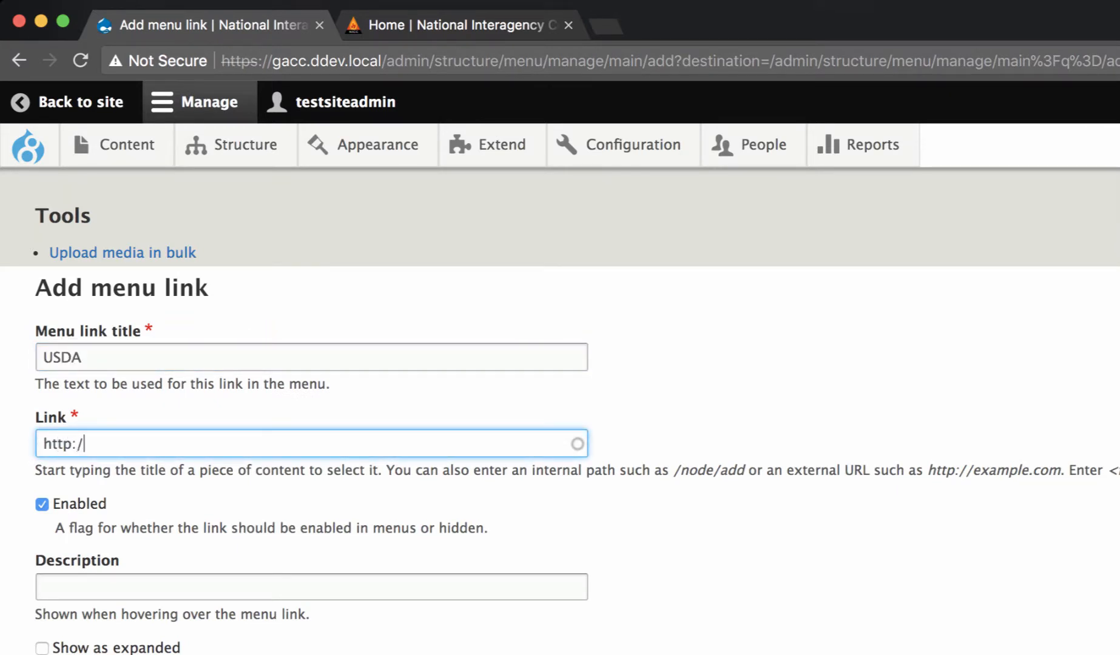
text(http:/)
key(BackSpace)
text(usda.gov)
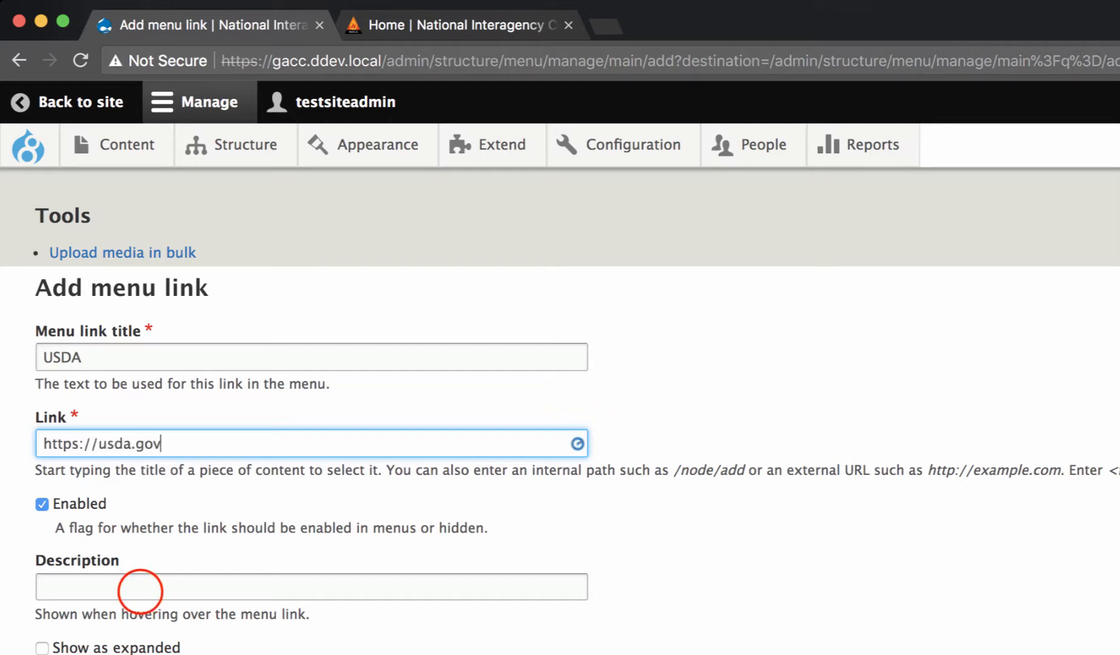
click(141, 587)
text(USDA)
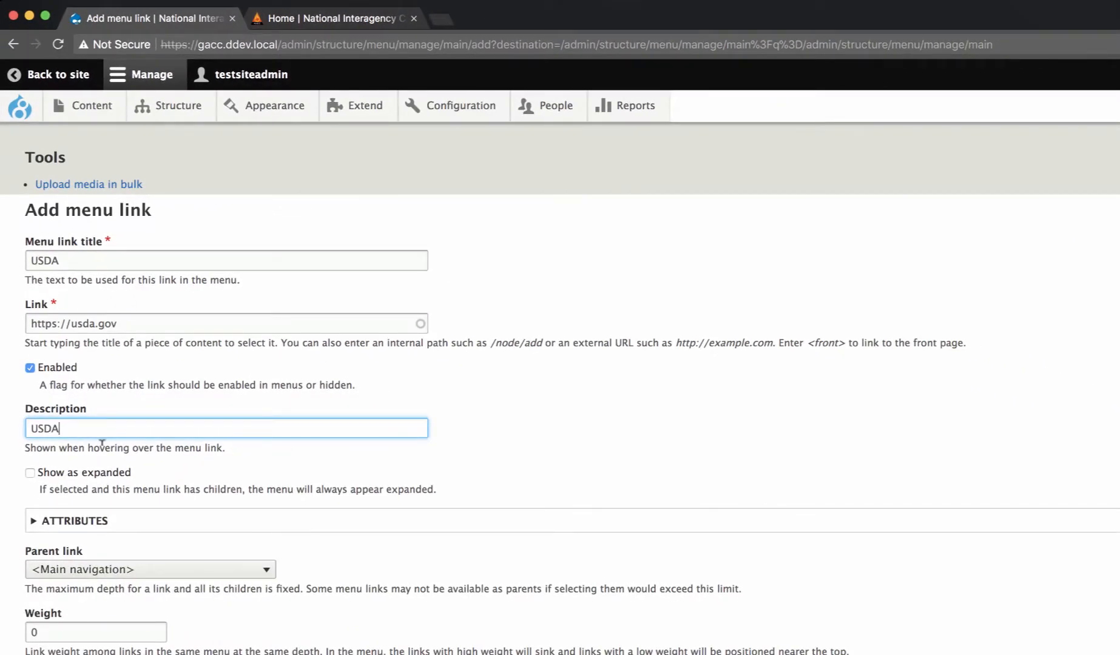
Set the USDA link's target attribute to New window (_blank) and save the menu link
click(63, 521)
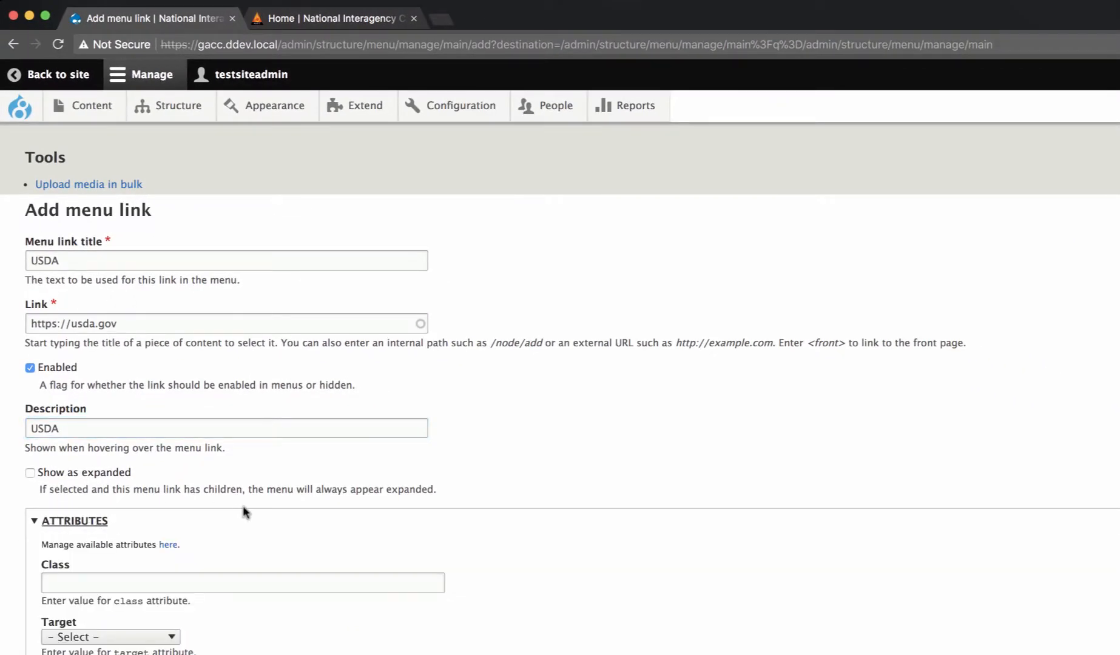
scroll(244, 513, down, 3)
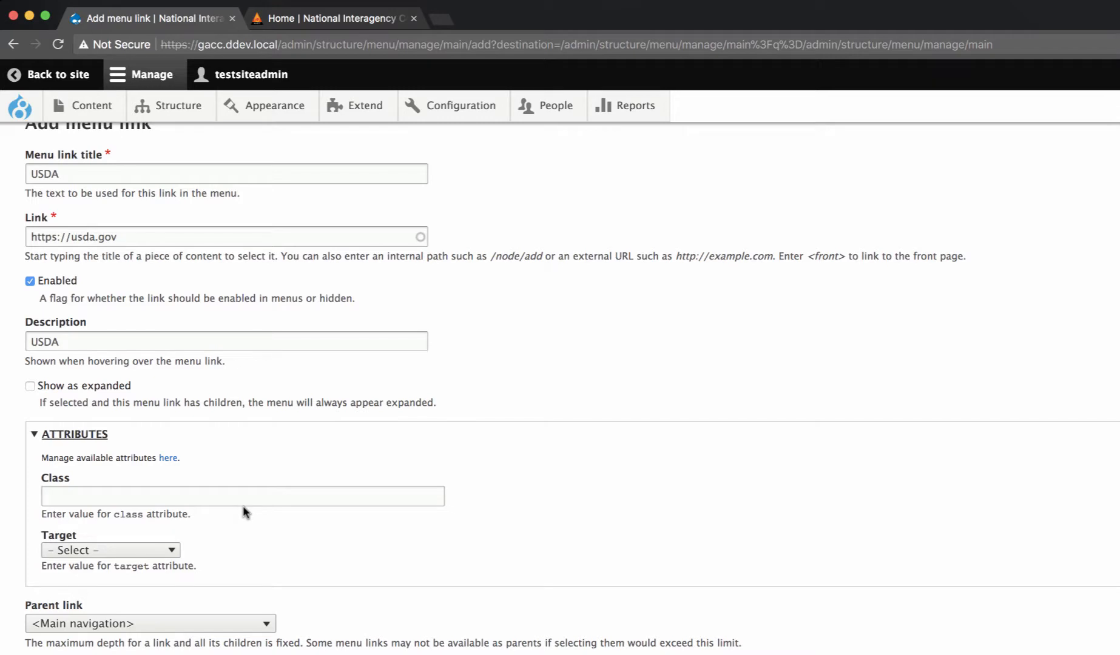
click(145, 550)
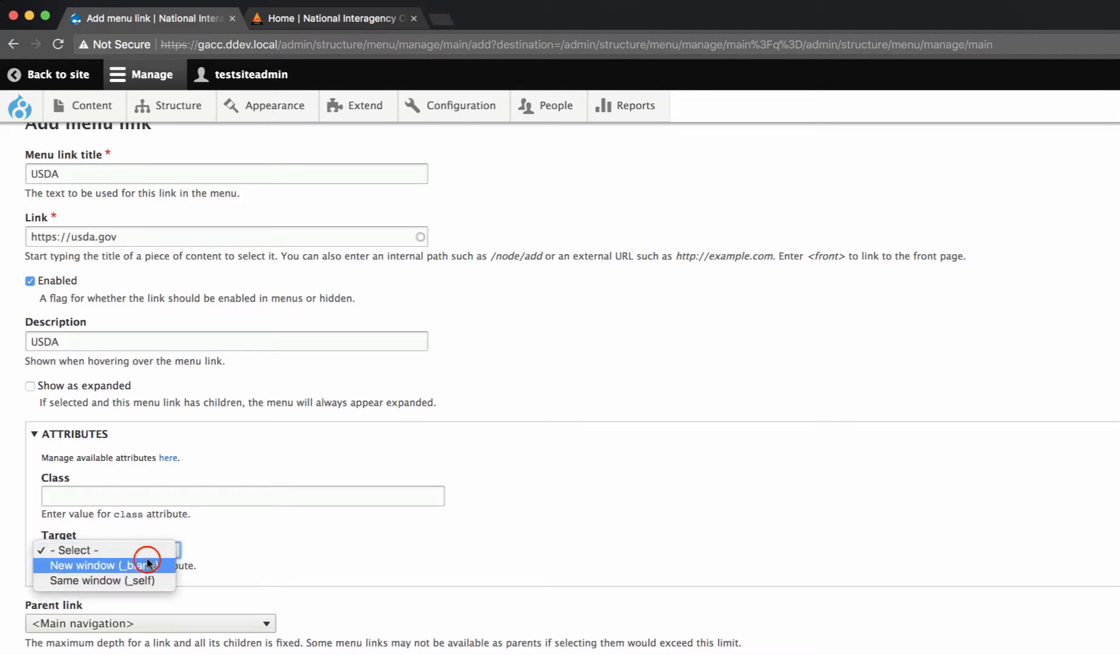
click(148, 563)
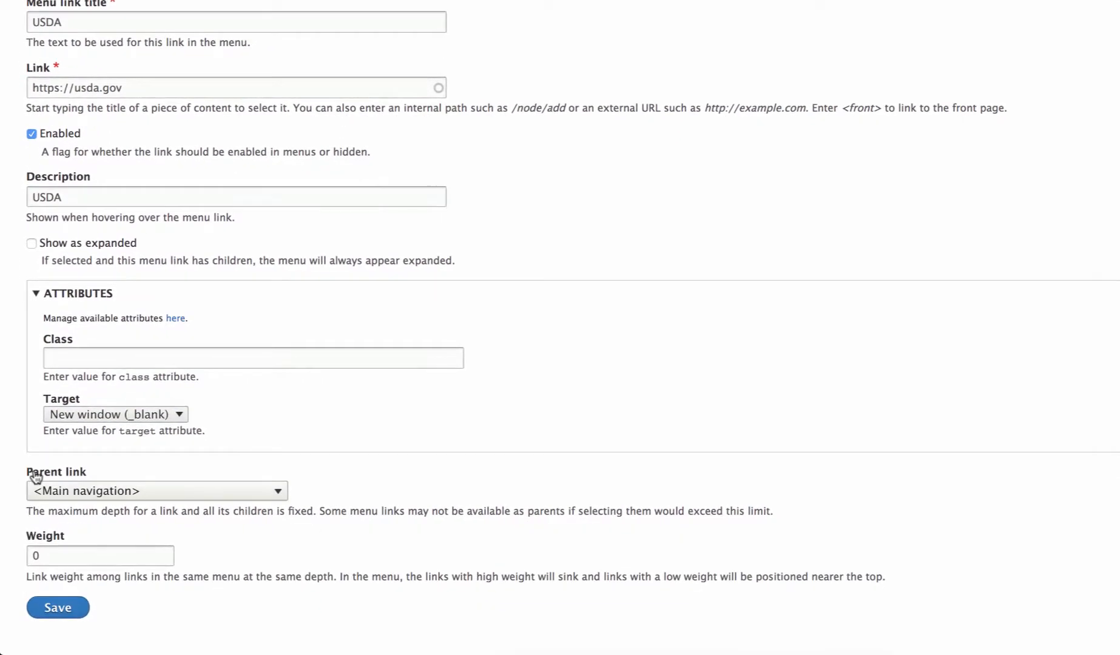
click(86, 493)
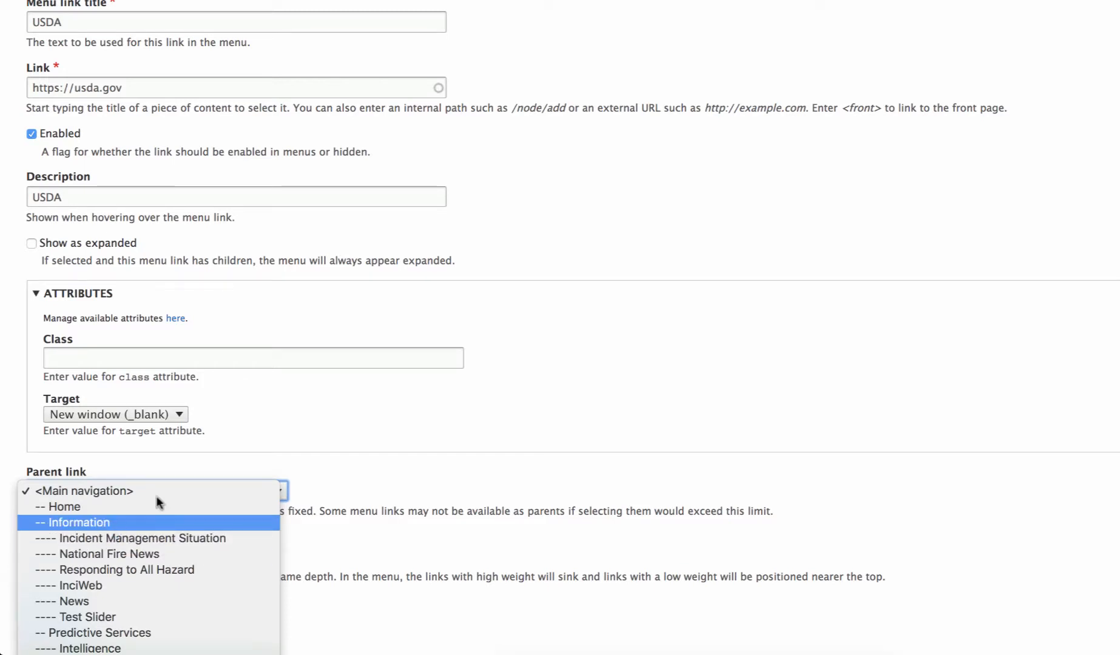
click(470, 447)
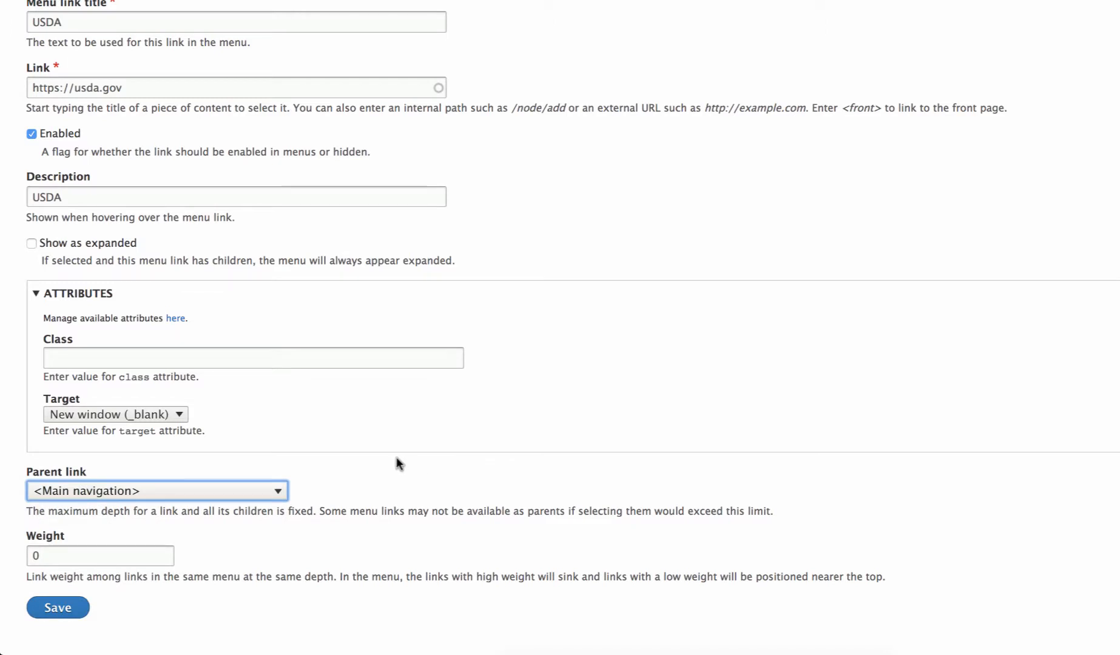
click(72, 605)
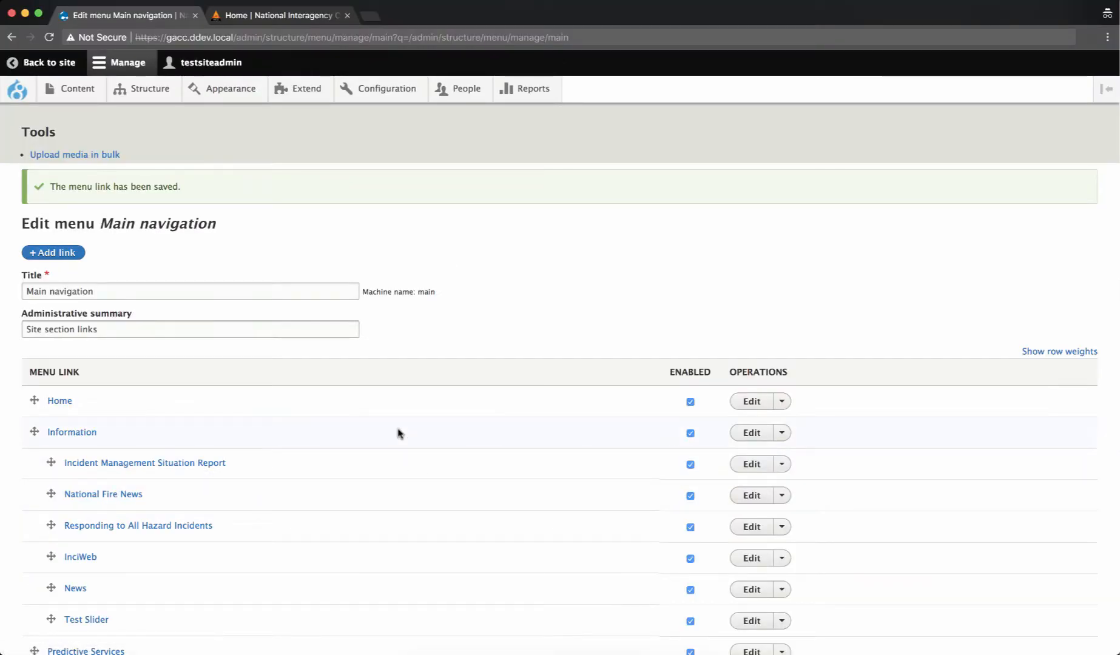
Check the new USDA entry in the menu list and in the reloaded home page's main navigation
scroll(300, 245, down, 15)
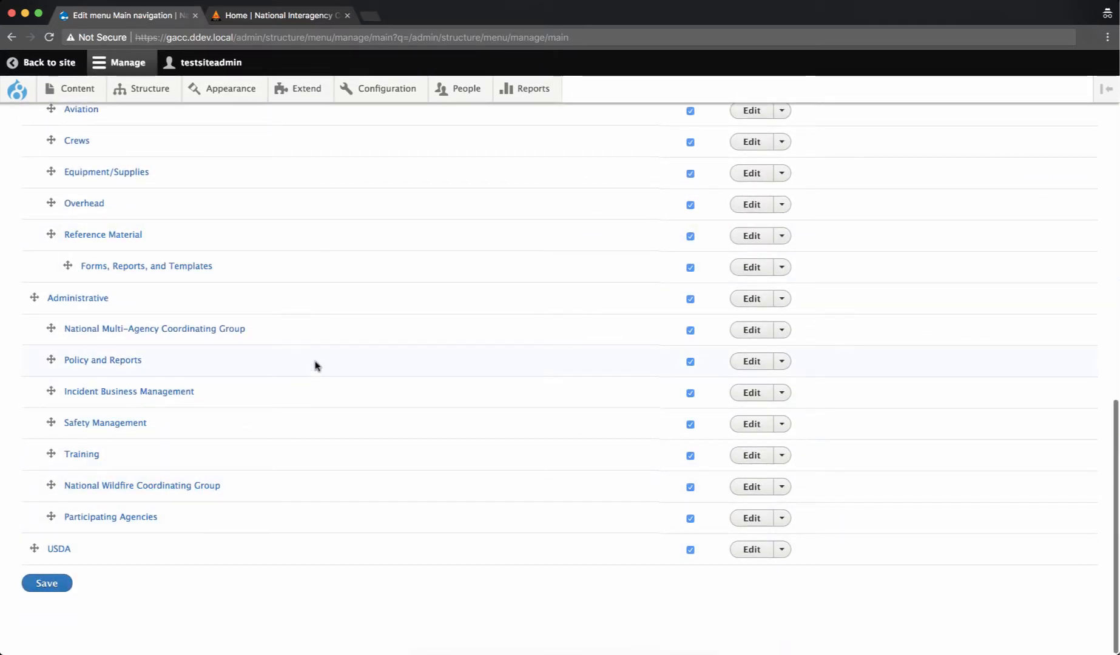
click(288, 17)
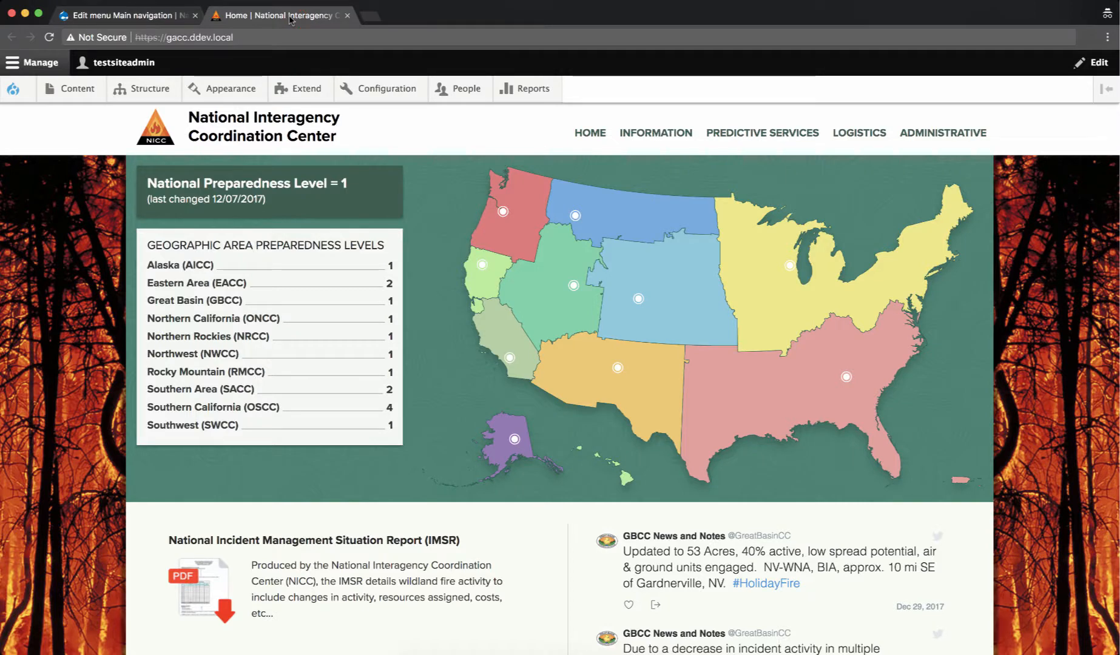
click(50, 37)
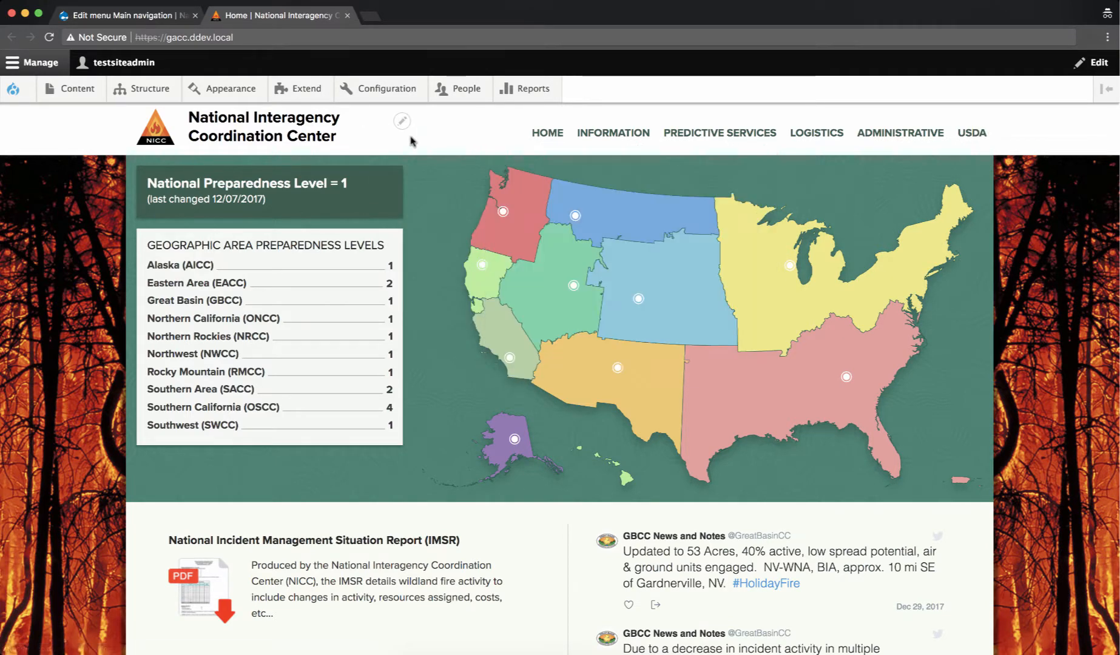
Move the USDA link under Information, directly below Test Slider, and save the main navigation menu
click(121, 15)
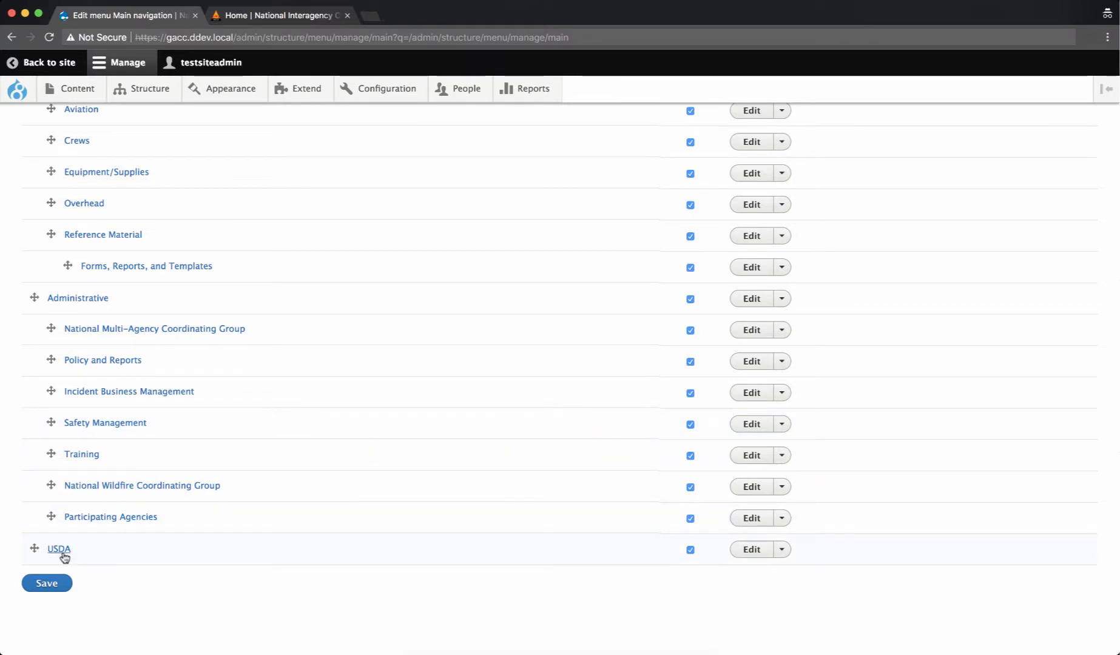
scroll(66, 557, up, 10)
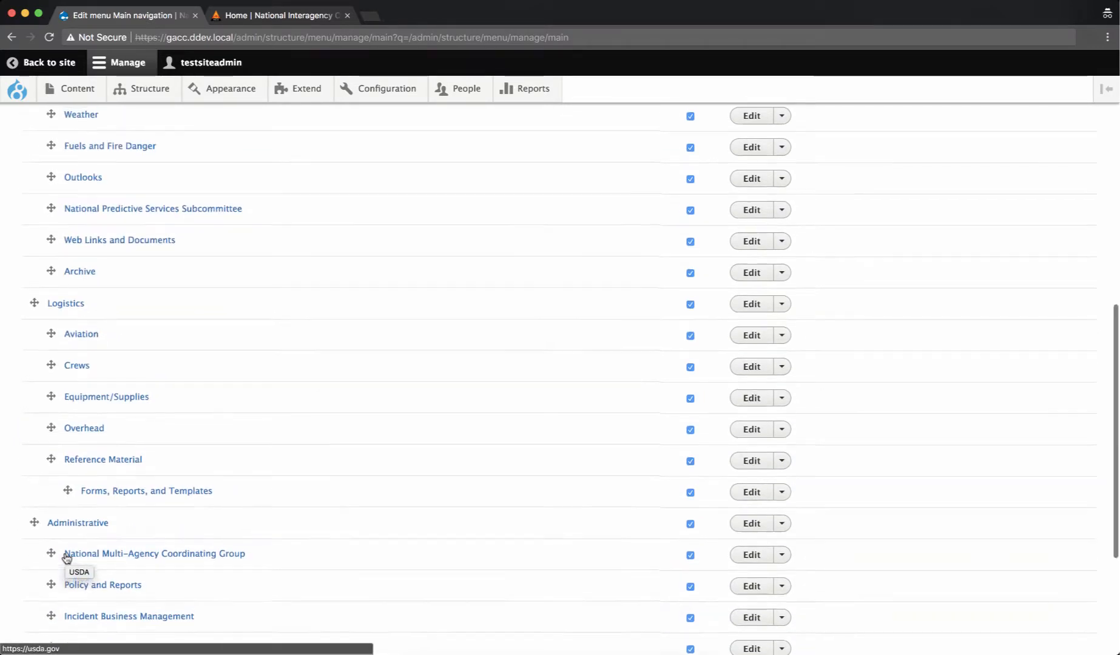
scroll(69, 551, up, 3)
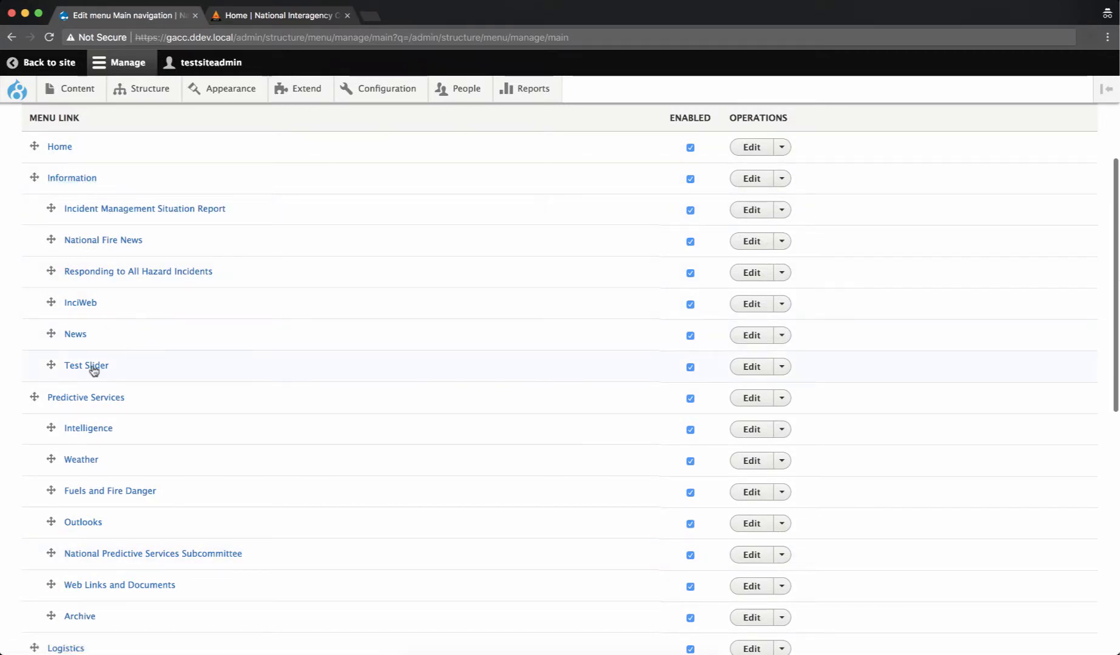
scroll(119, 374, down, 10)
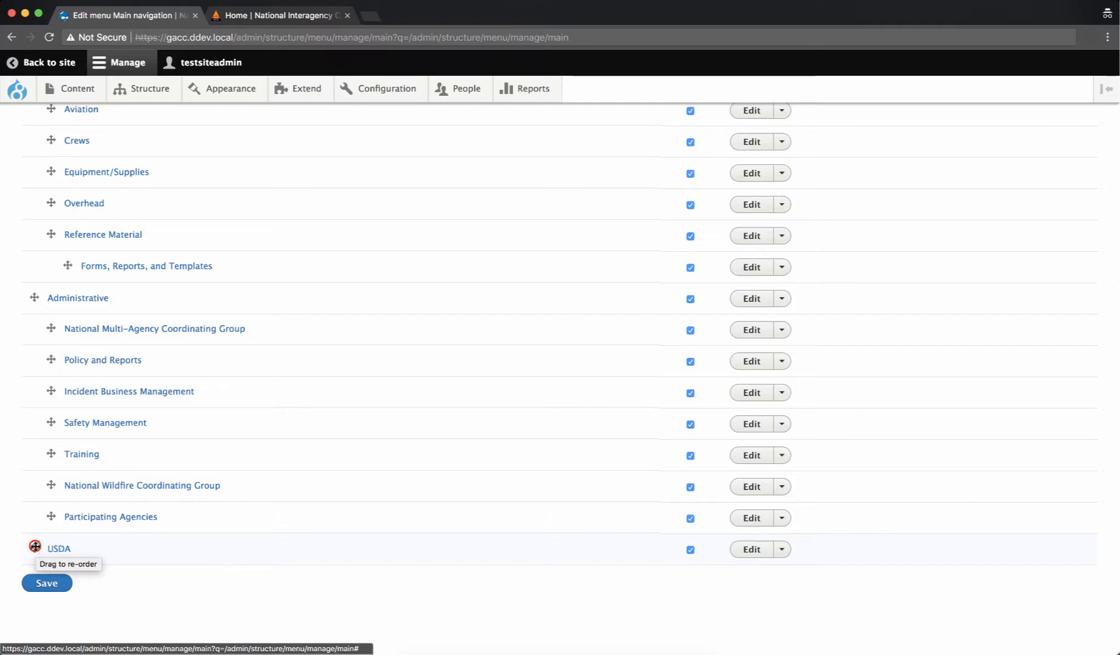
drag(34, 548, 50, 424)
scroll(38, 520, up, 10)
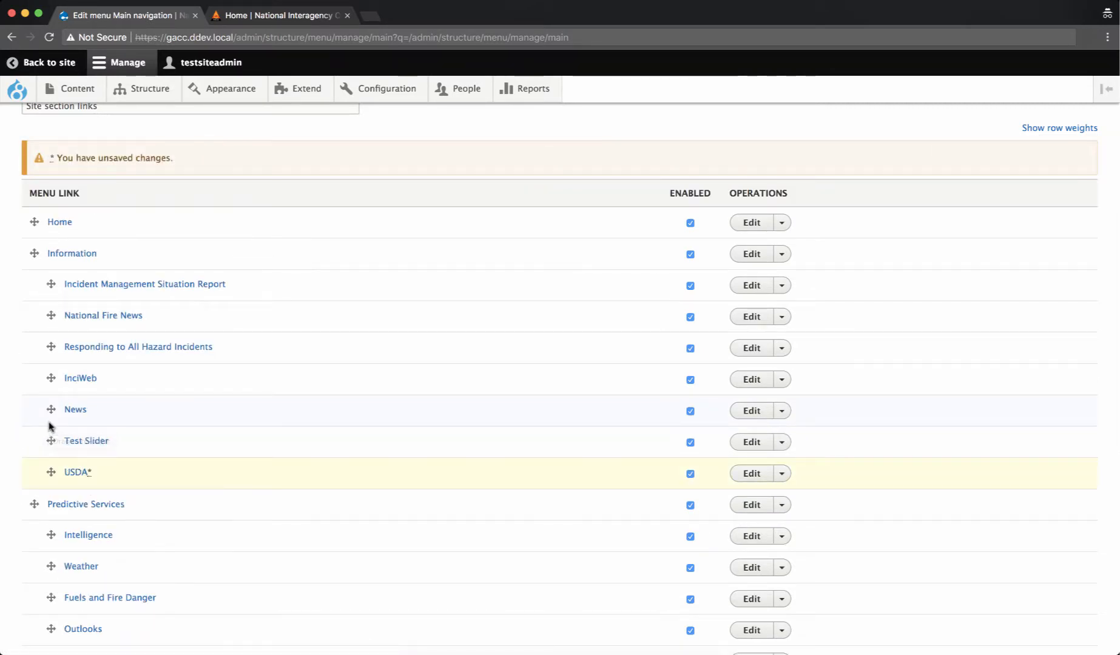
scroll(215, 441, down, 1)
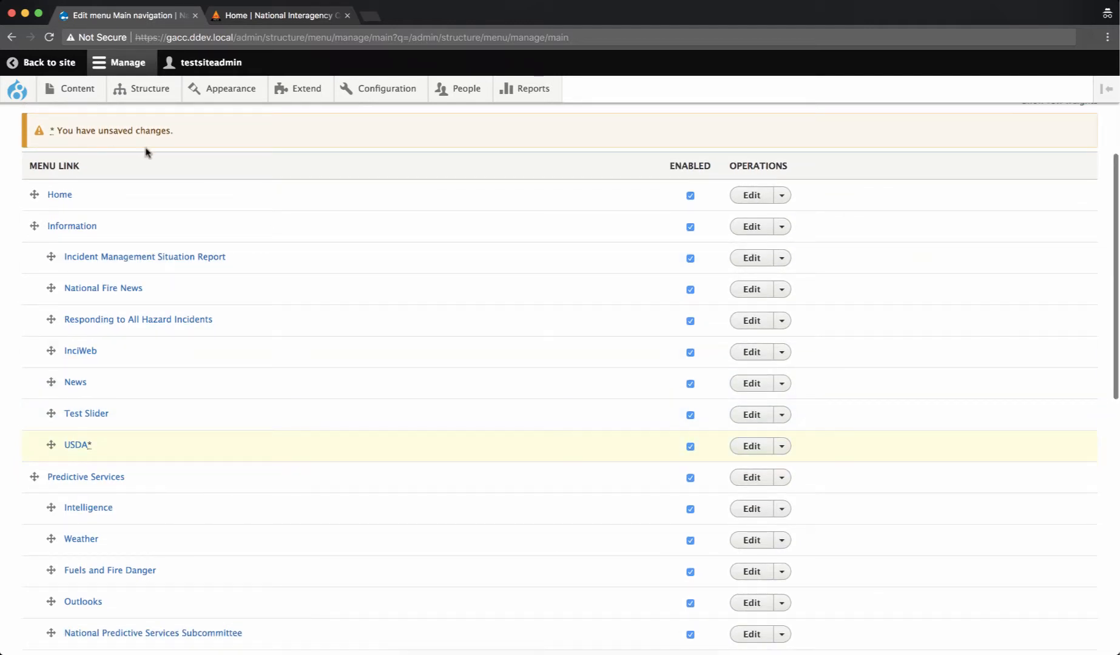
scroll(297, 325, down, 10)
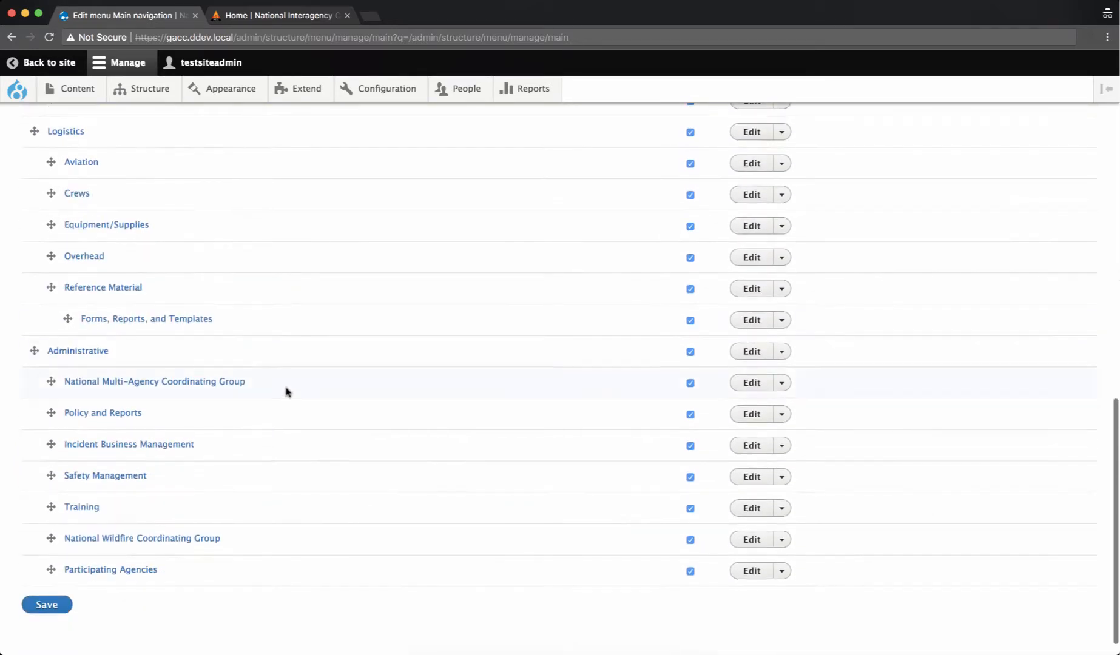
click(44, 583)
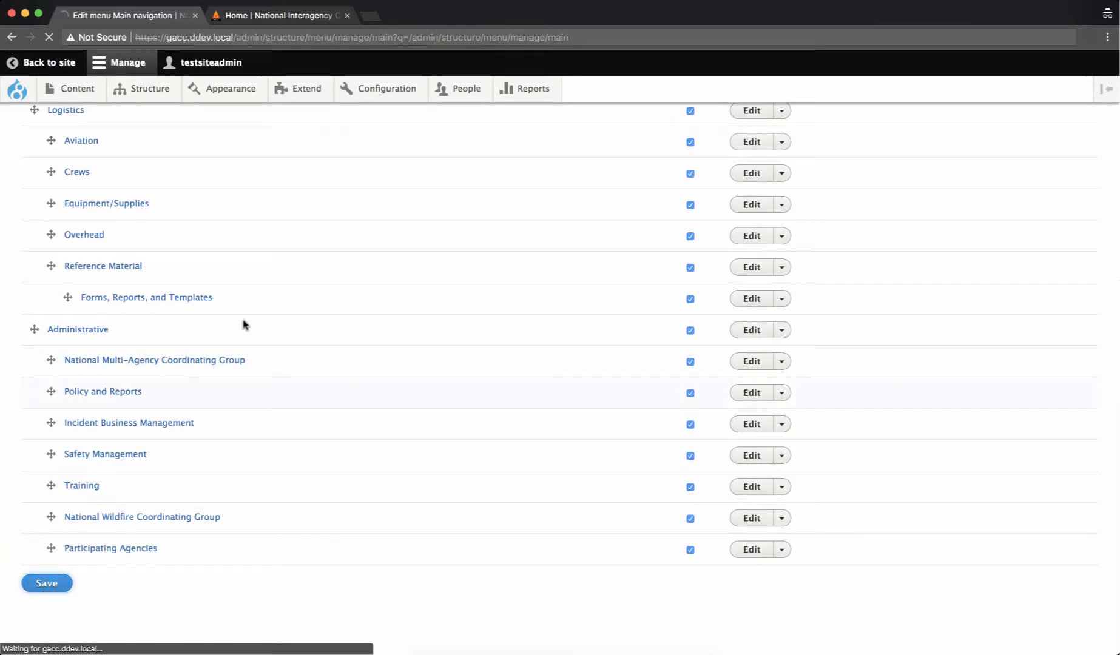
Reload the site's home page and inspect the Information submenu for the moved USDA link
click(307, 18)
click(49, 37)
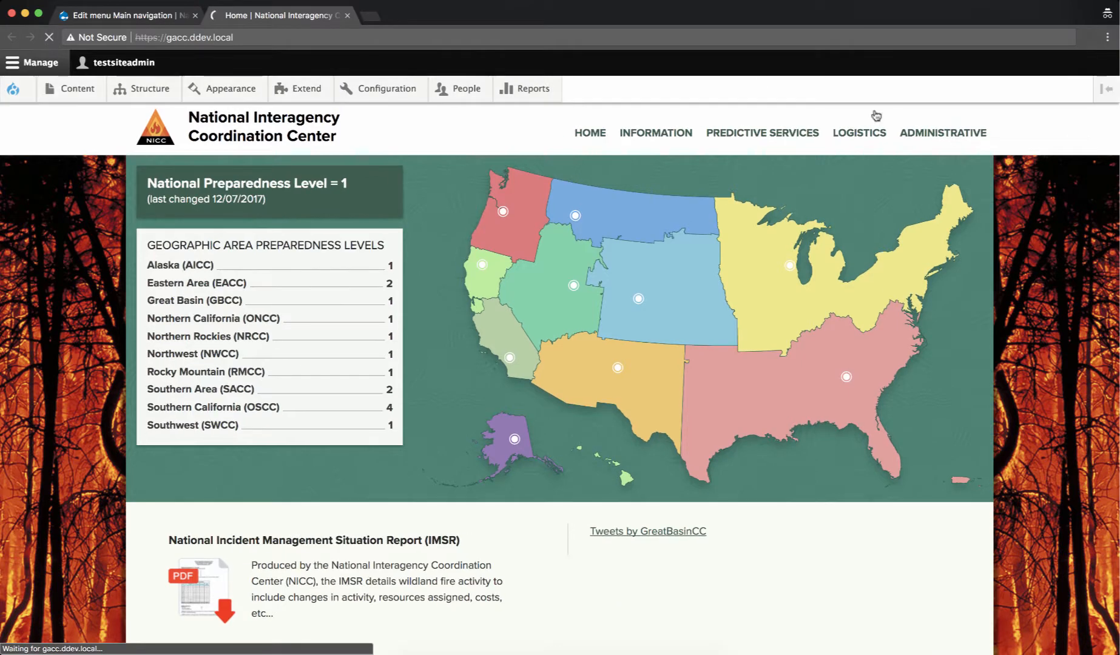
mouse_move(901, 120)
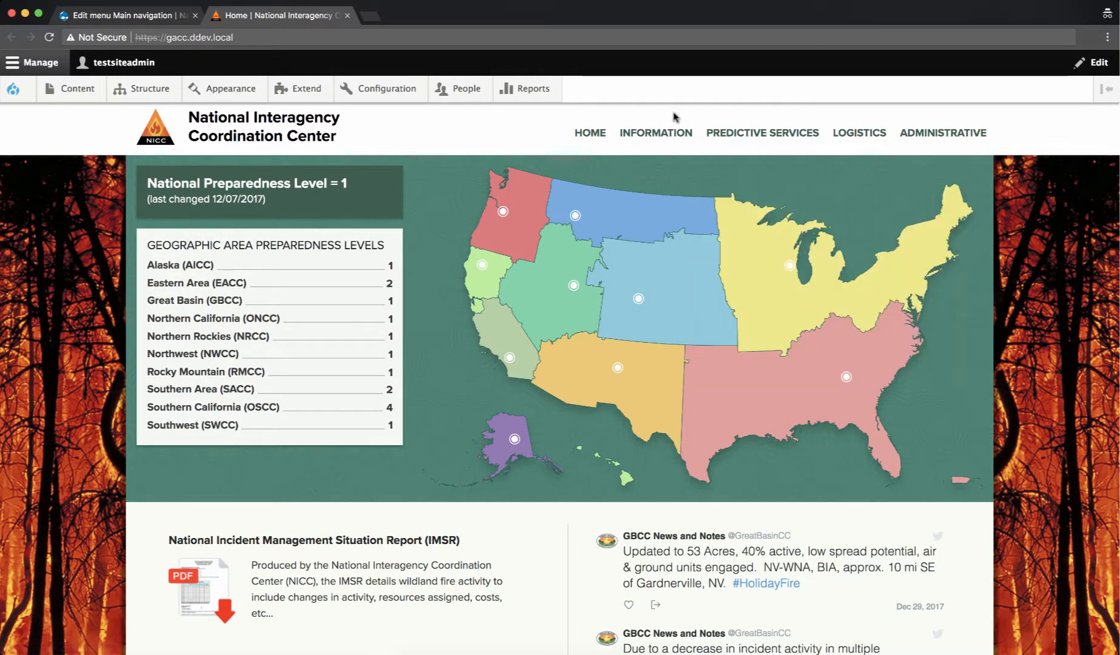
mouse_move(672, 135)
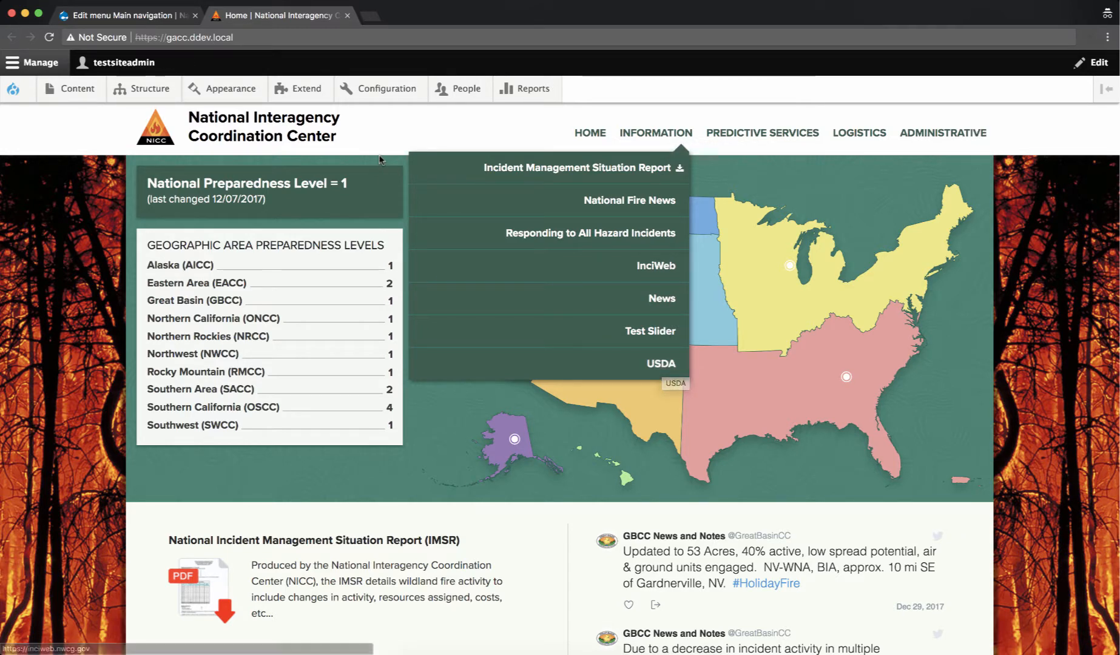
Disable the USDA link under Information, save the main navigation menu, and check the Information submenu on the reloaded home page
click(159, 15)
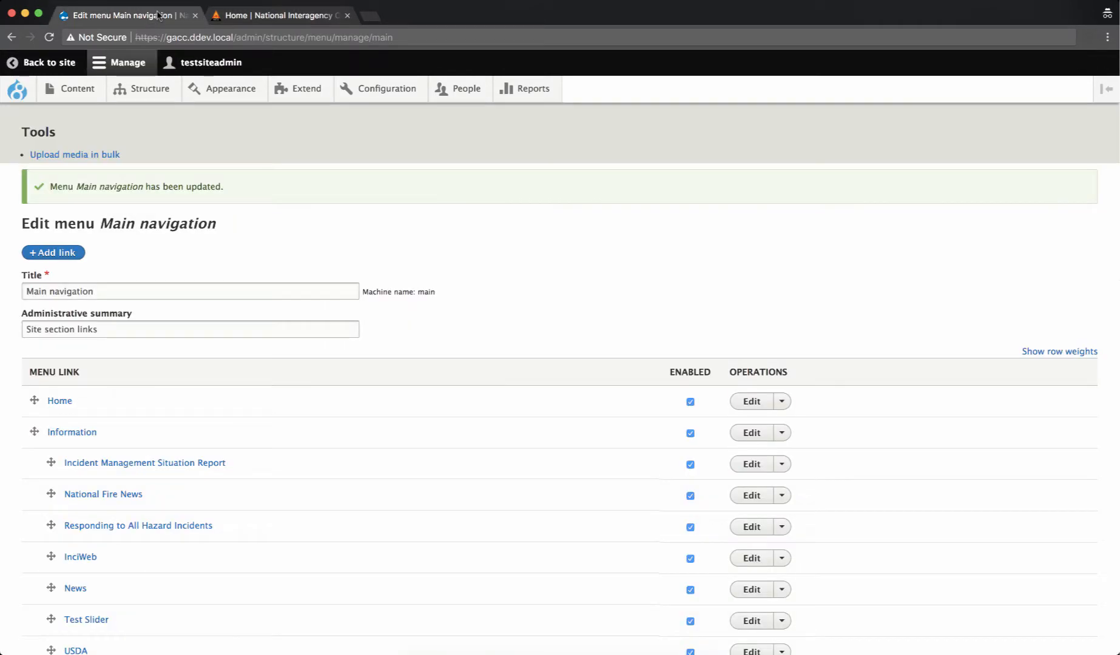
scroll(389, 368, down, 5)
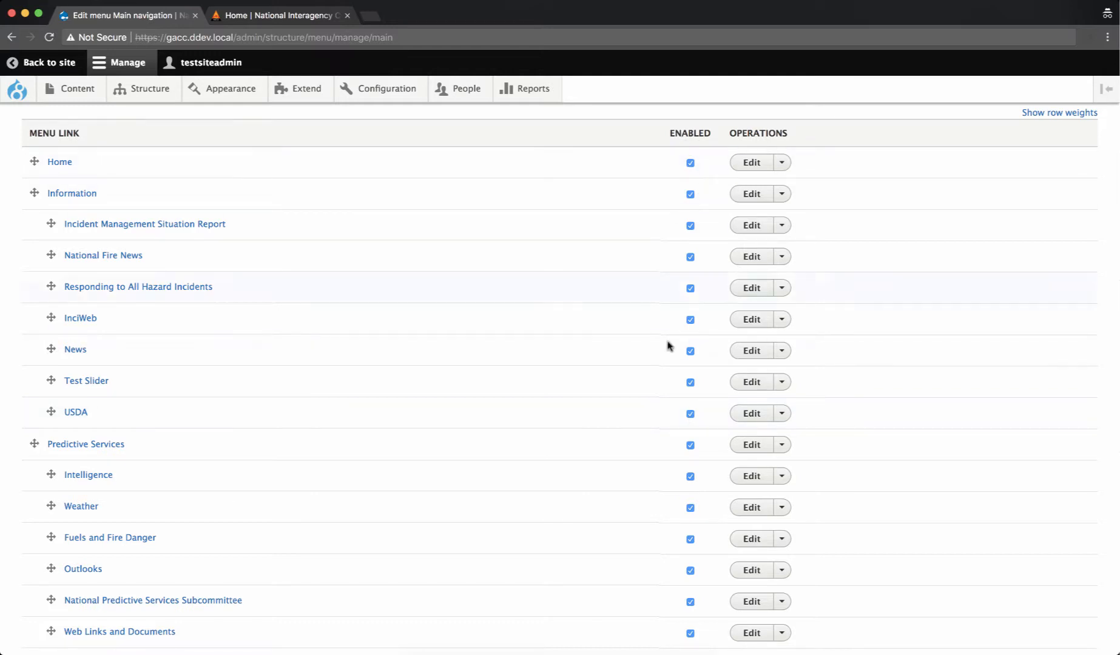
click(690, 415)
scroll(646, 411, down, 10)
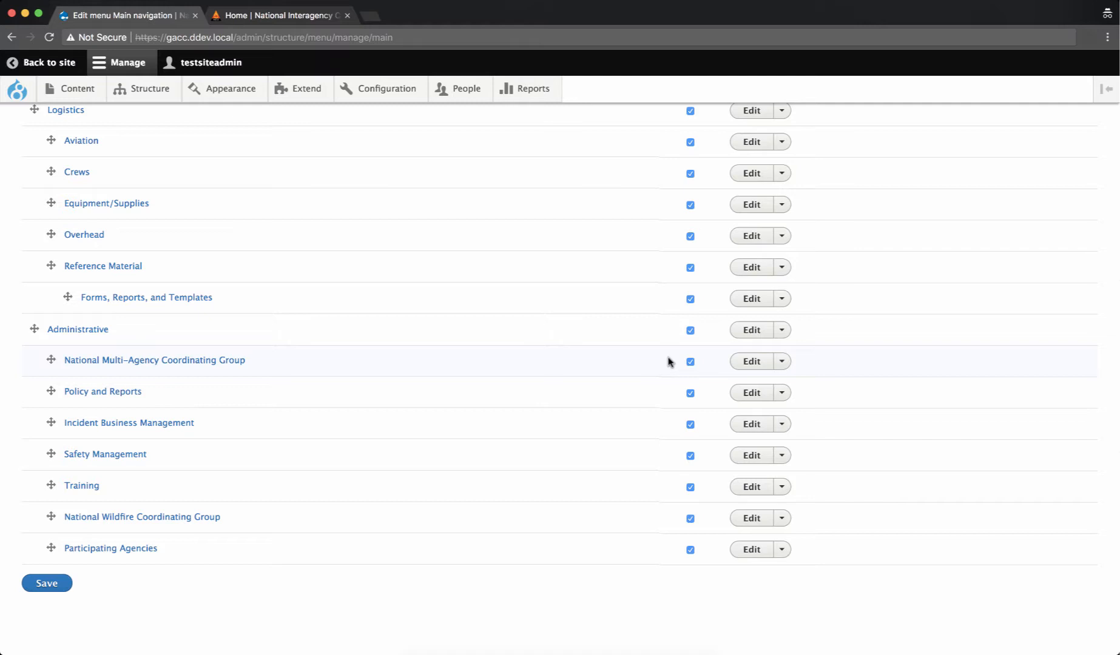
click(44, 583)
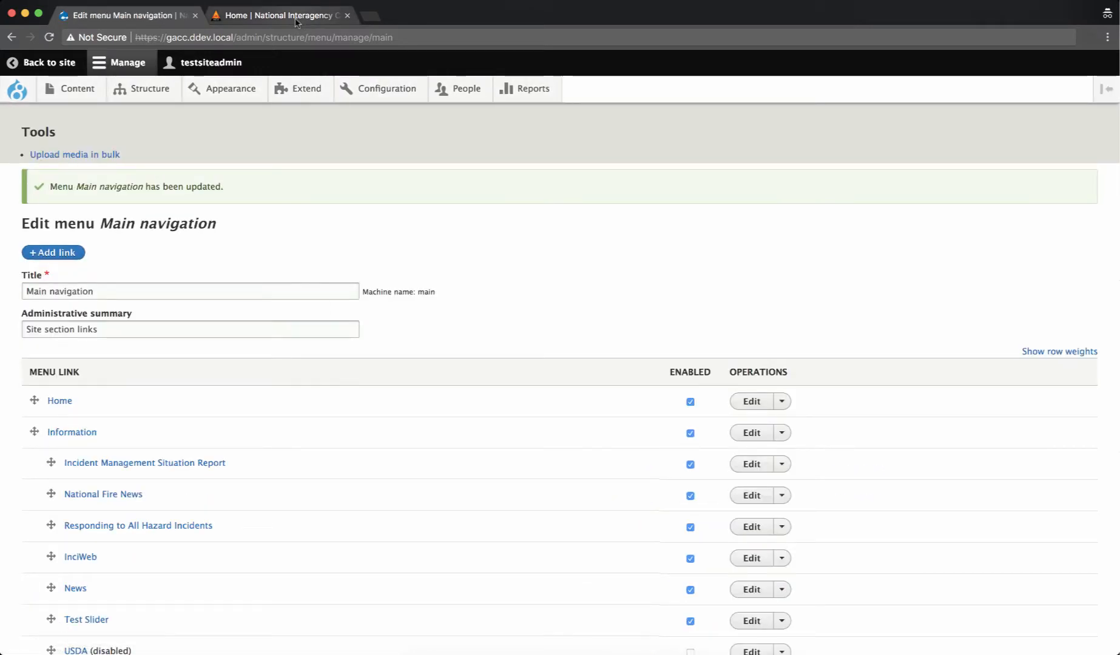
click(296, 19)
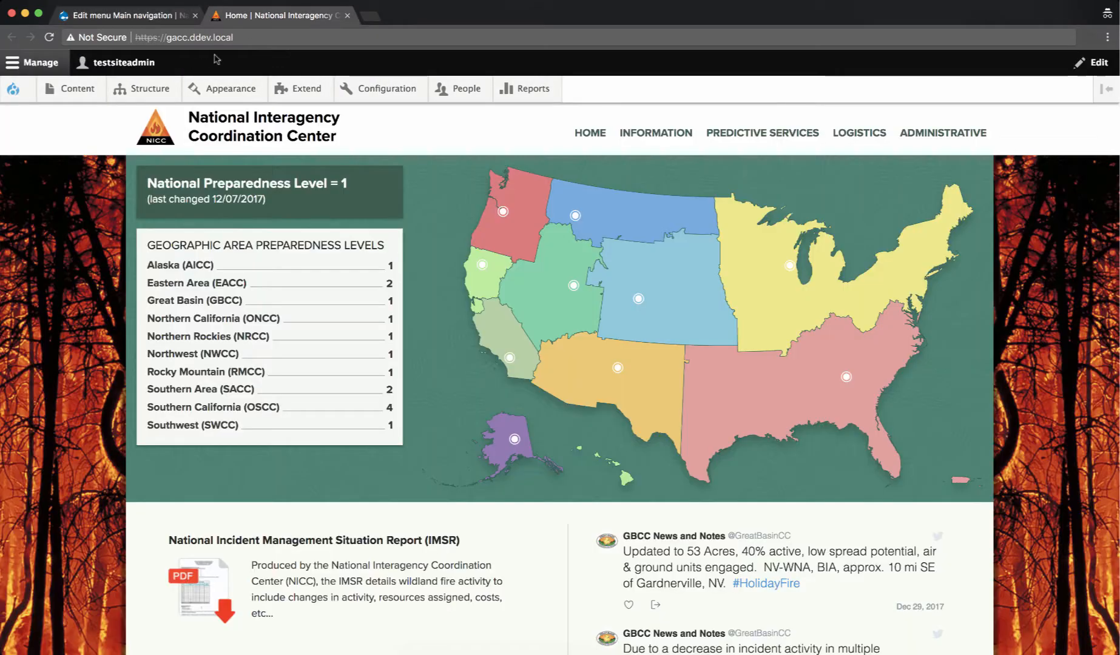
click(49, 38)
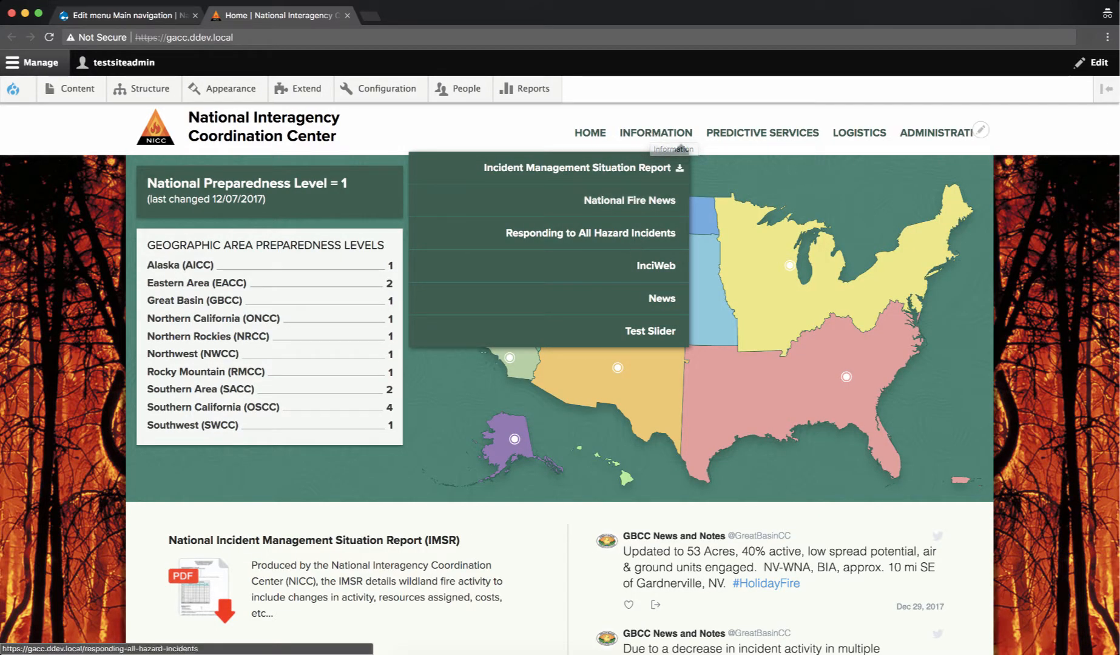
Delete the disabled USDA link from the main navigation menu and confirm the deletion
click(131, 20)
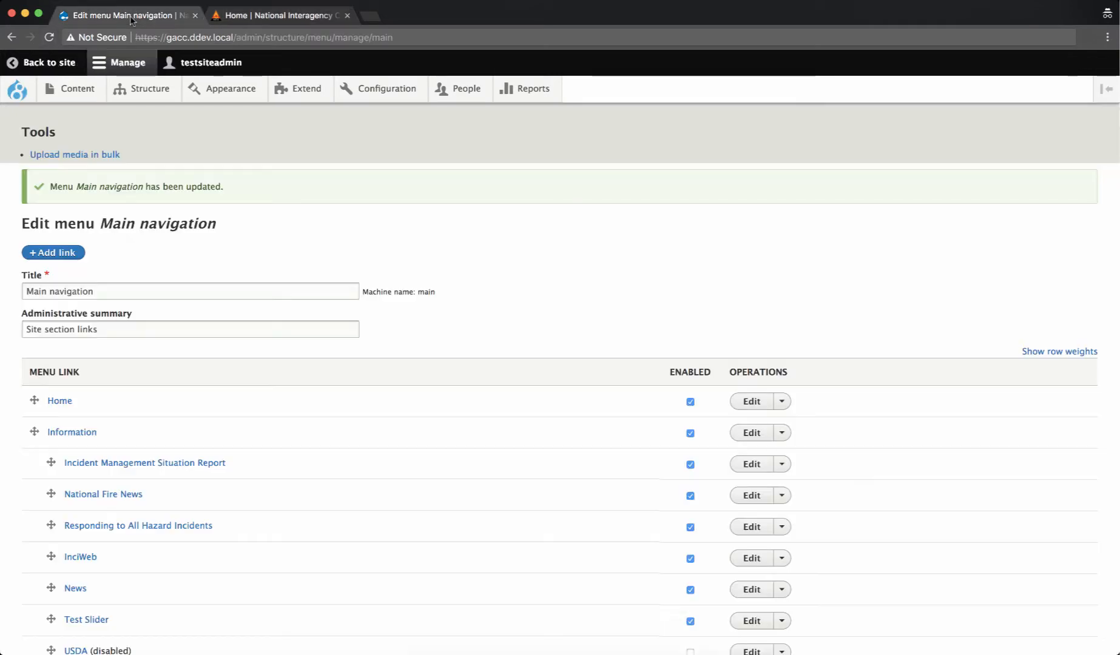
scroll(547, 327, down, 5)
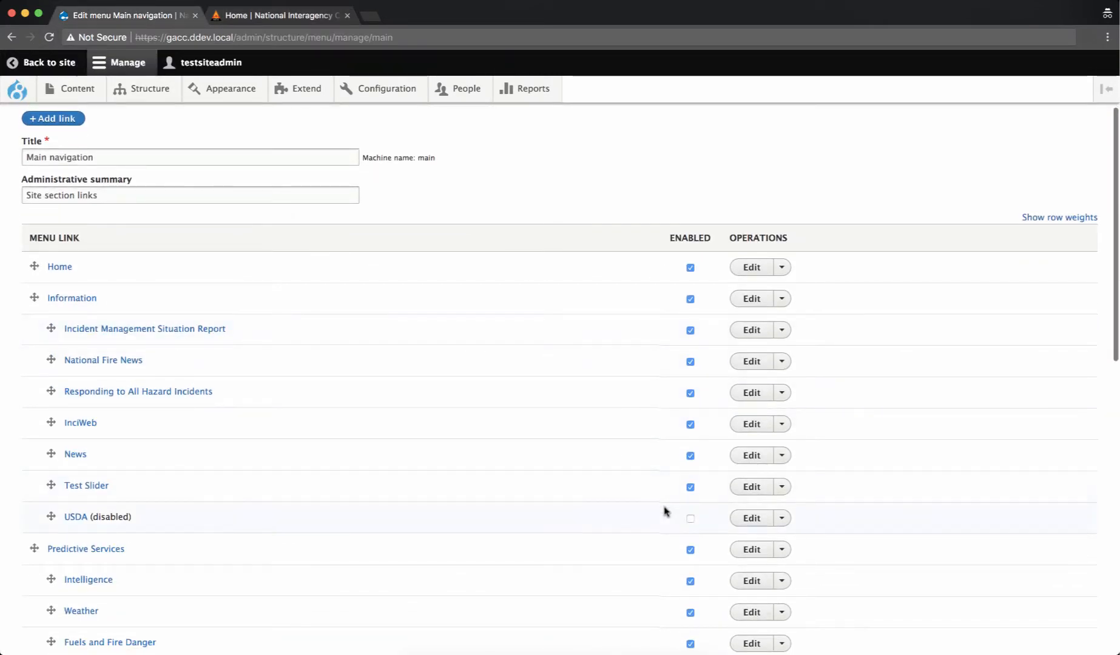
scroll(728, 497, down, 1)
click(782, 478)
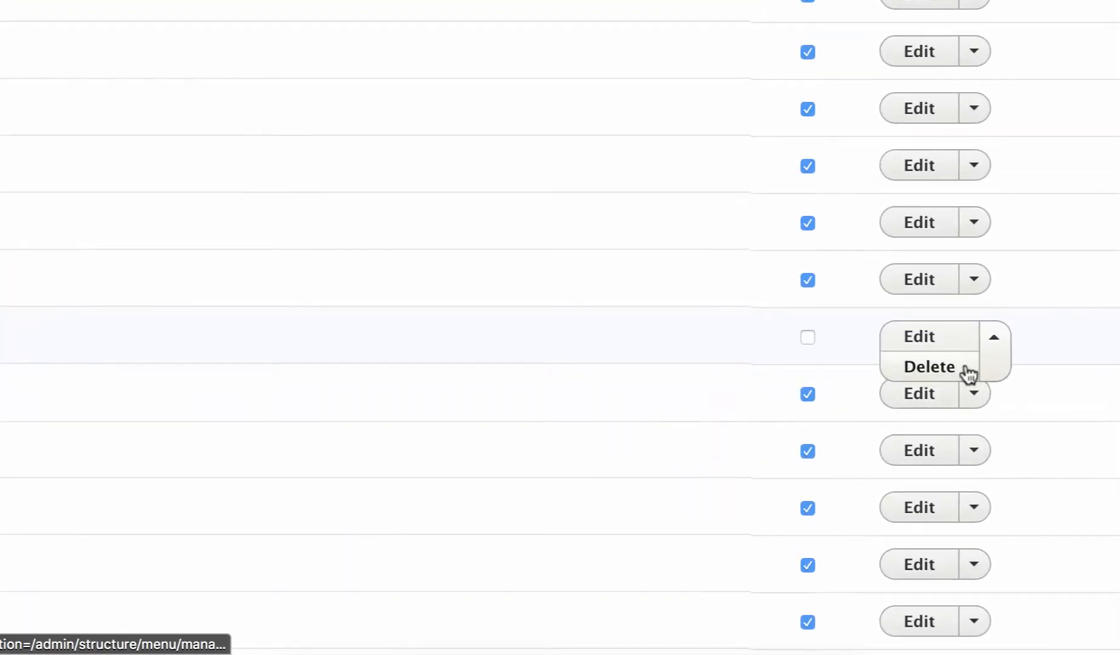
click(965, 370)
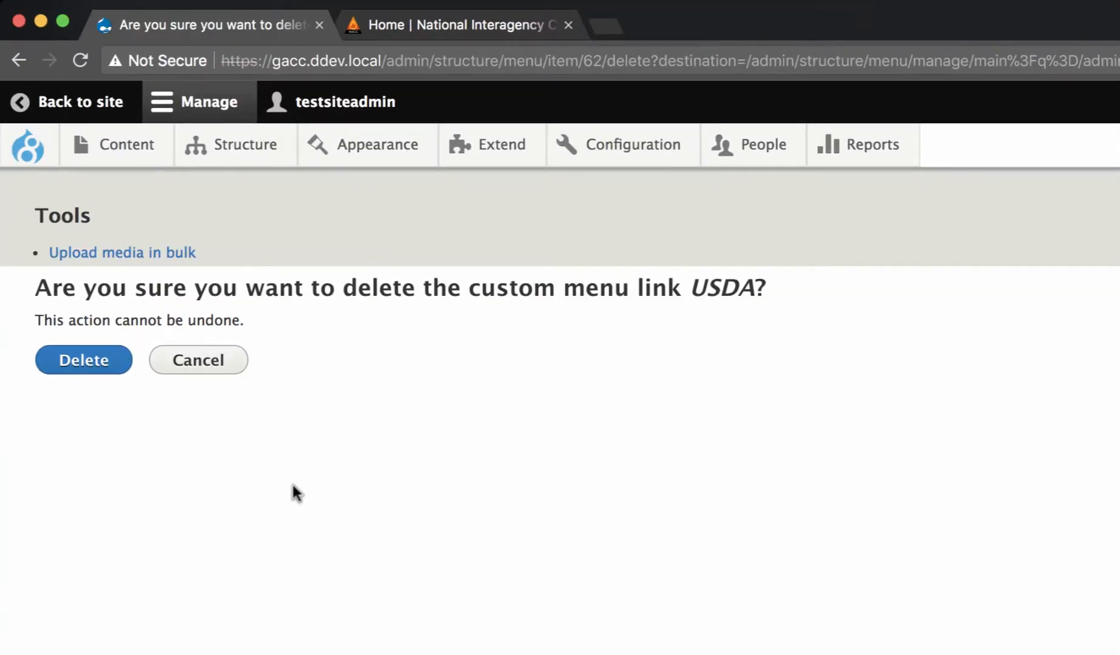
click(106, 366)
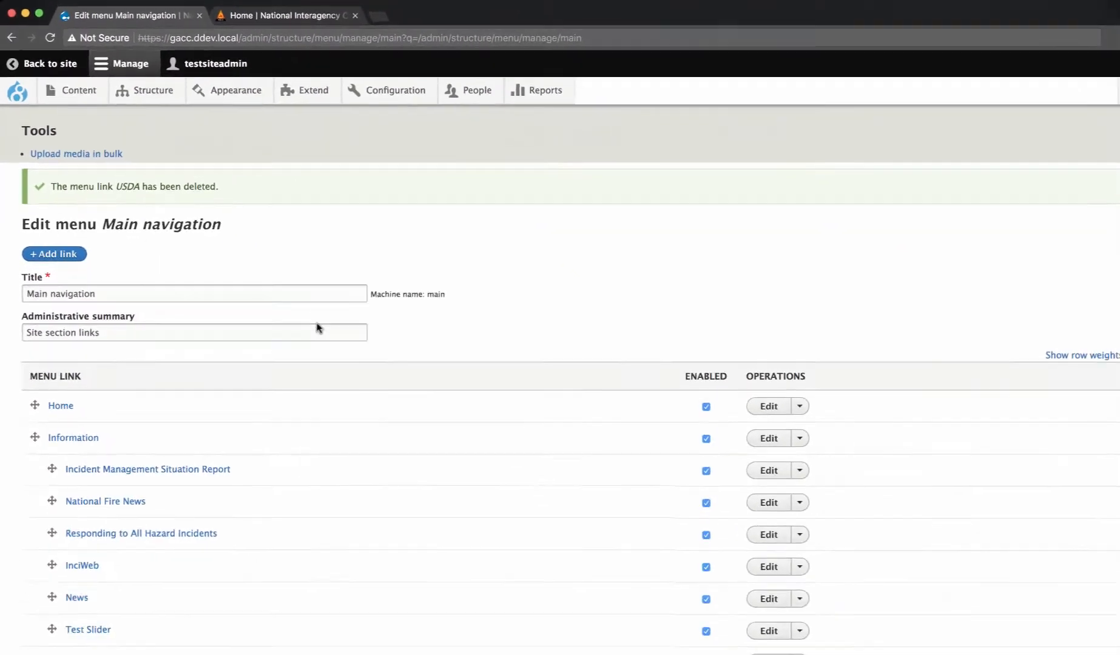
Check the menu link list and the reloaded home page's Information submenu for the deleted USDA link, and review the top-level navigation items
scroll(313, 322, down, 3)
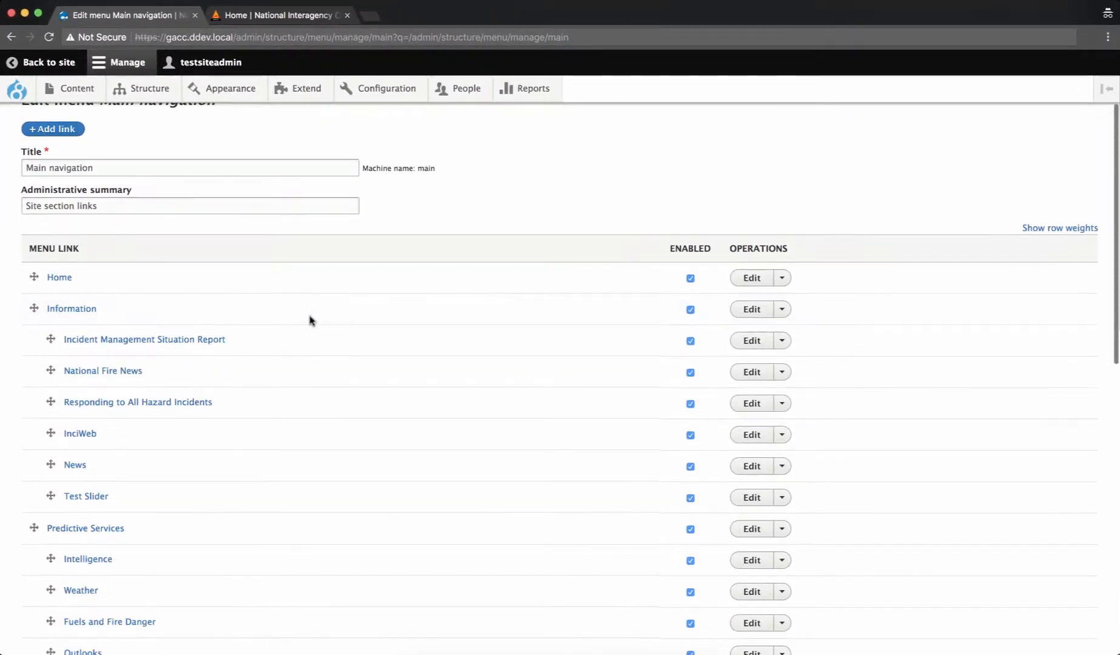
click(290, 14)
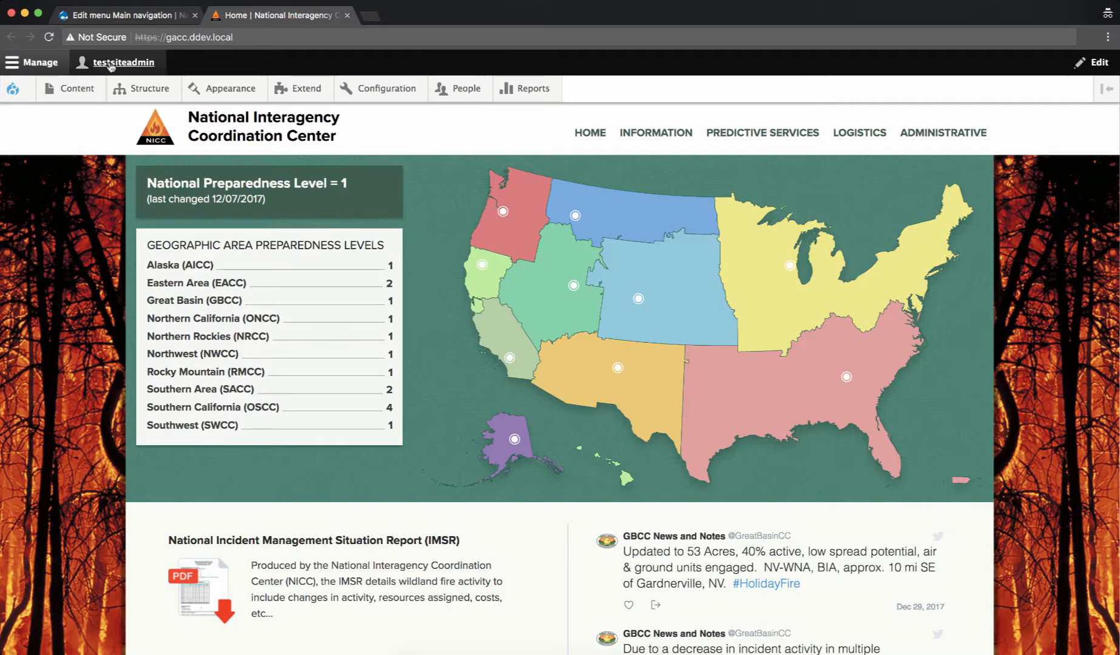
click(48, 37)
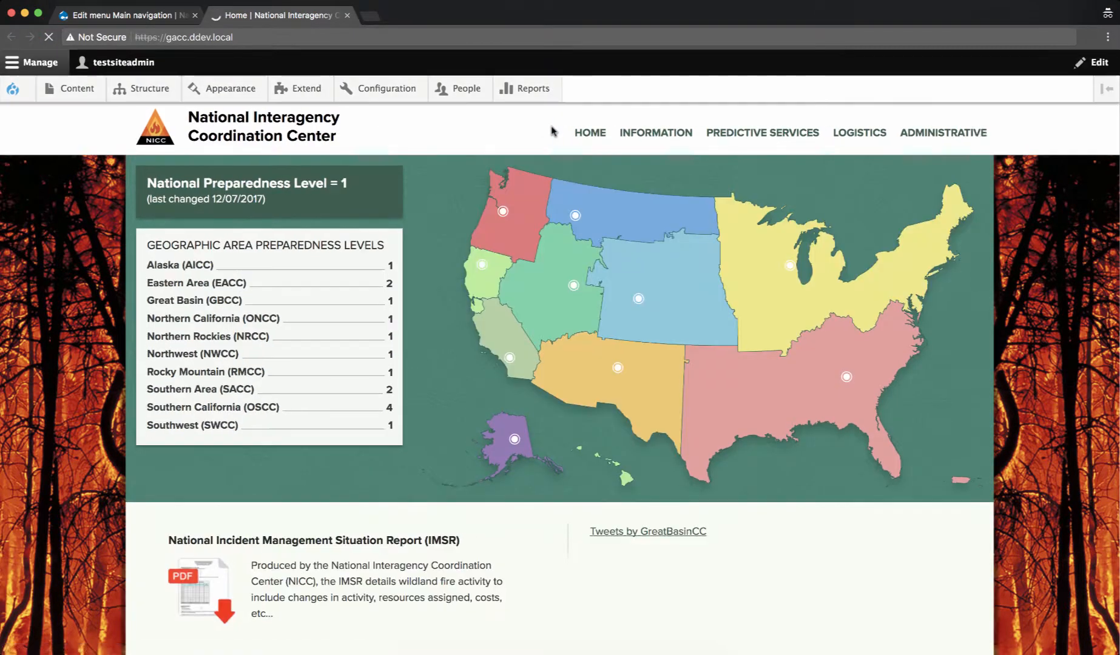
mouse_move(630, 132)
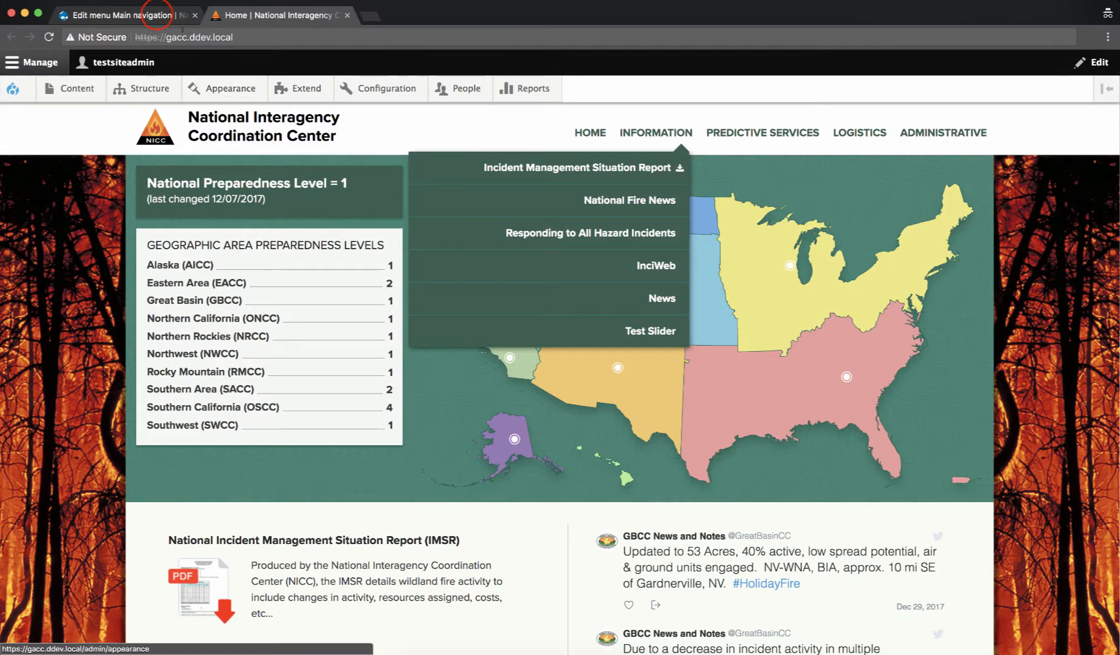
click(158, 15)
scroll(318, 437, down, 3)
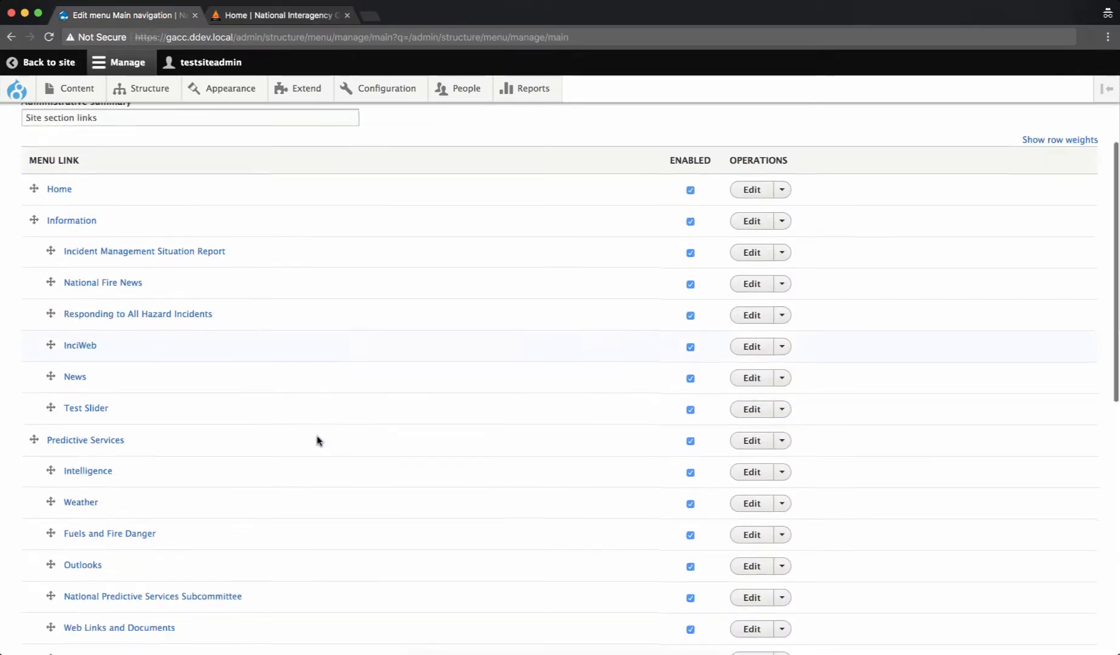
scroll(690, 370, up, 5)
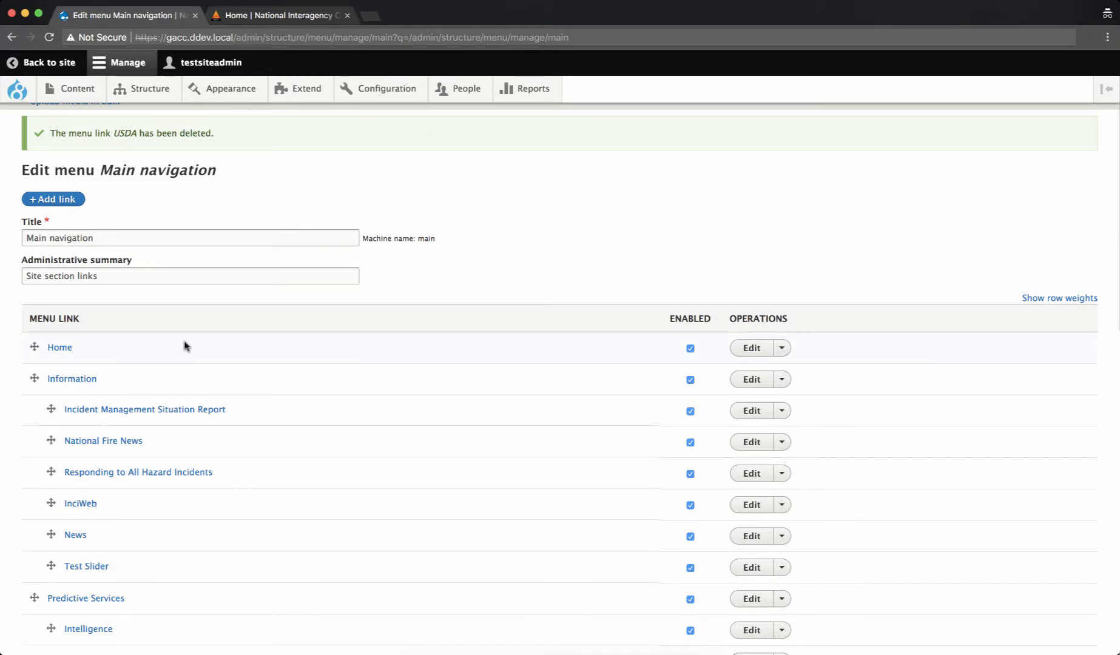
click(276, 16)
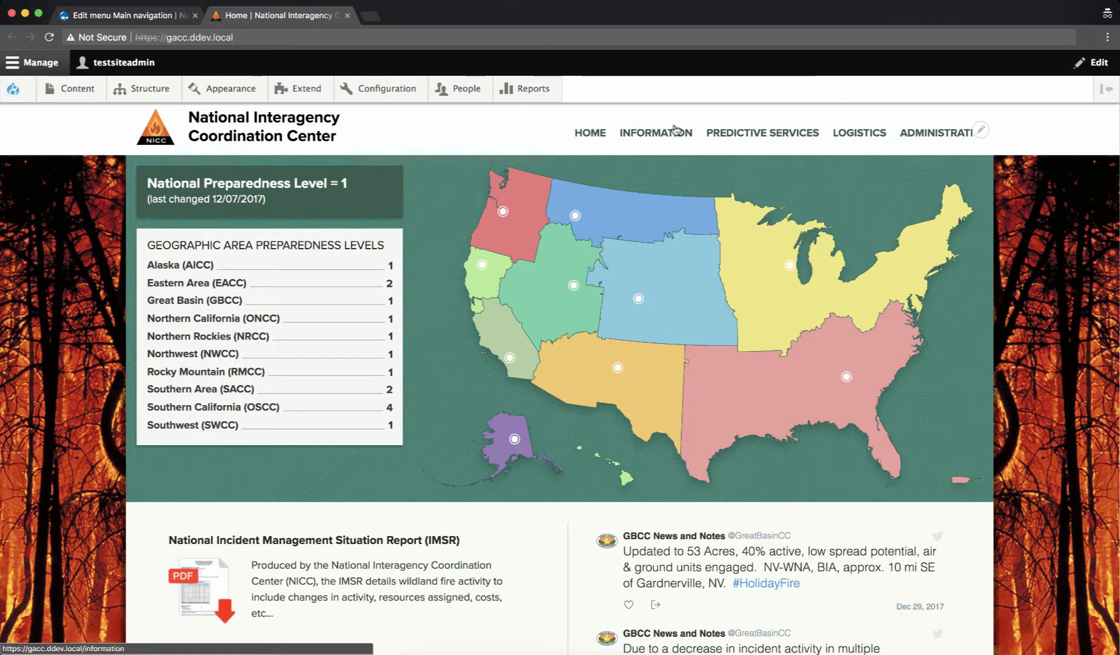
mouse_move(721, 132)
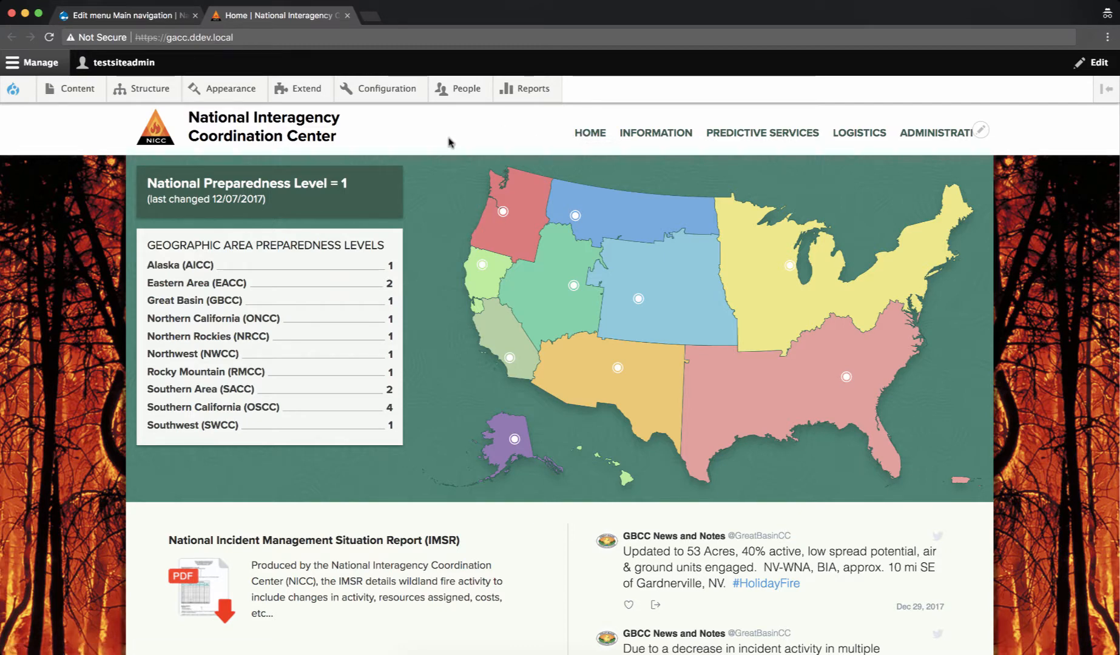
mouse_move(213, 91)
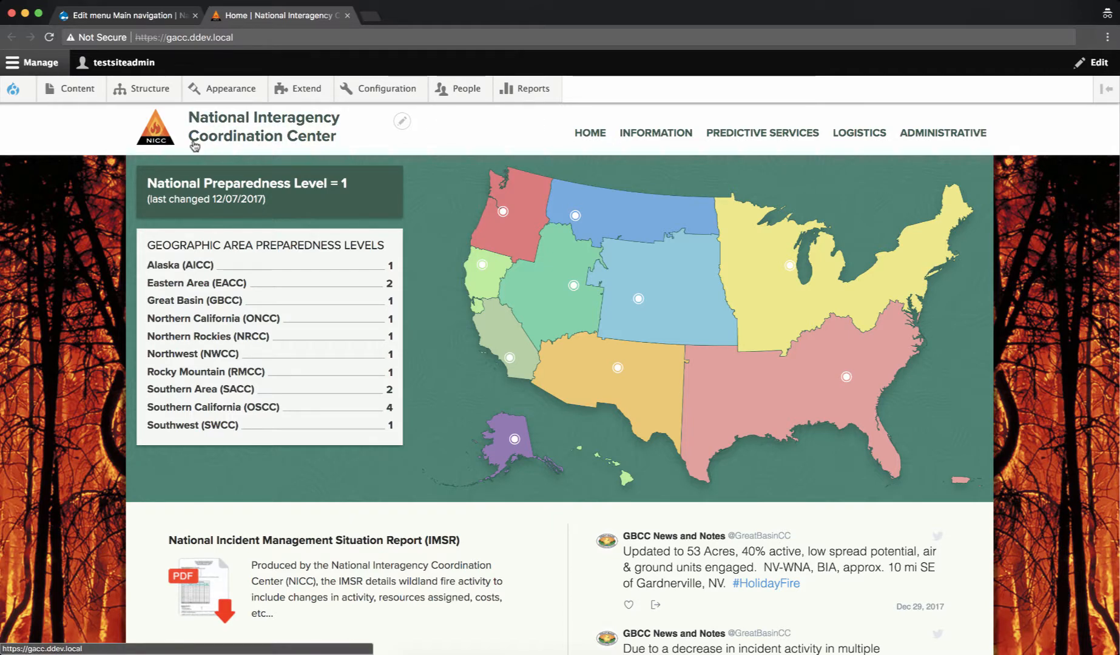
Disable the Home link in the main navigation, save the menu, and reload the home page to check it
click(138, 14)
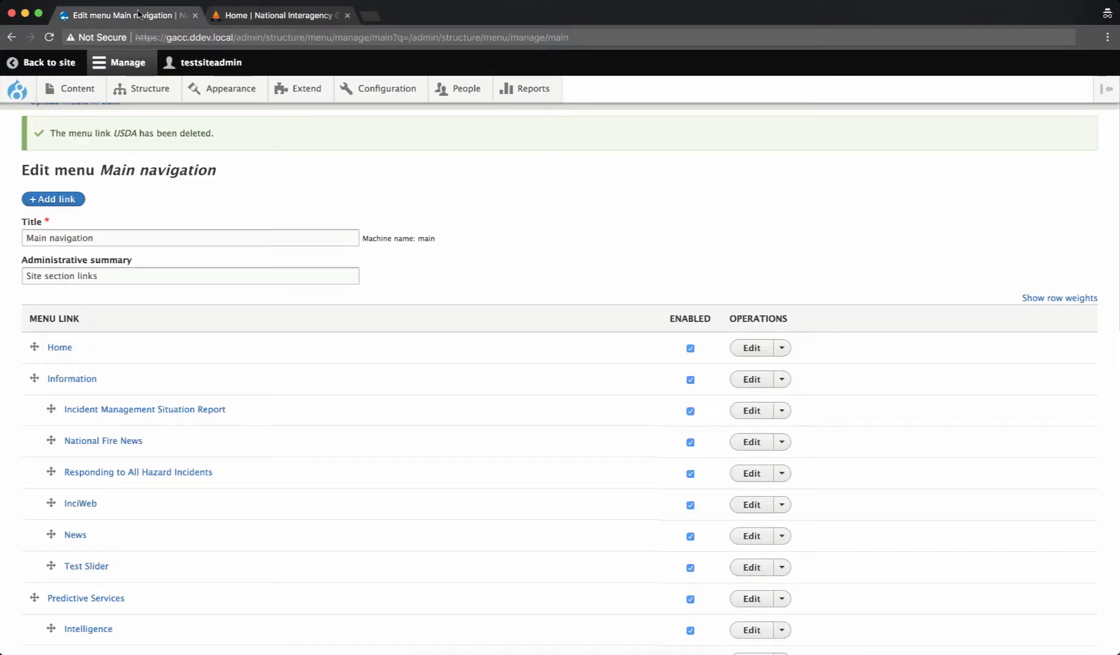
click(690, 348)
scroll(689, 354, down, 10)
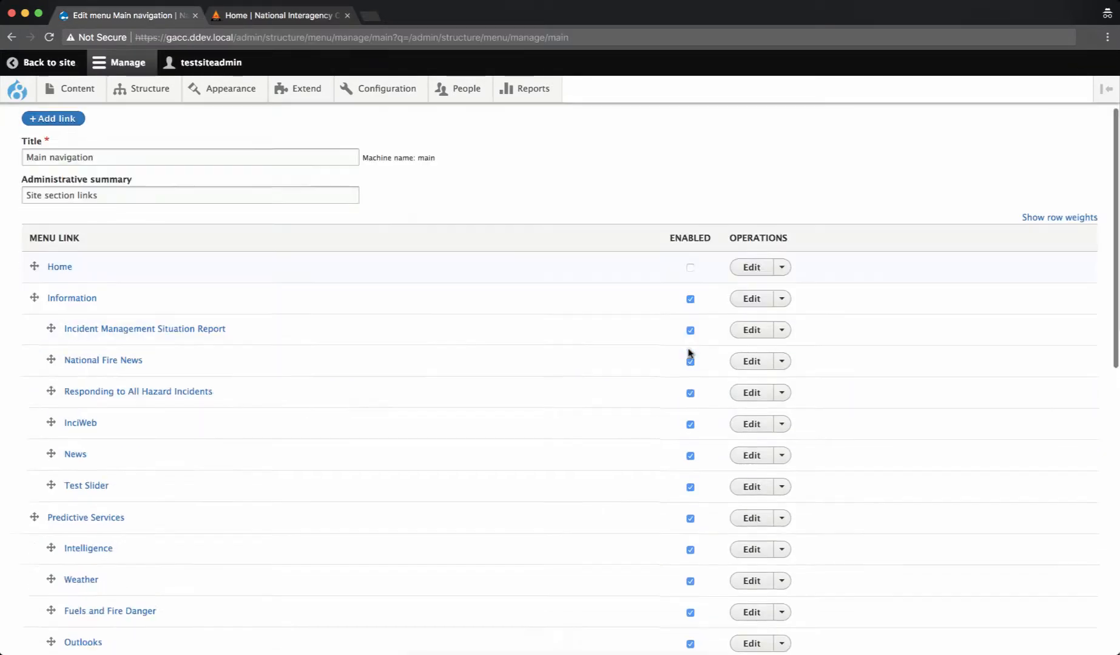
click(46, 575)
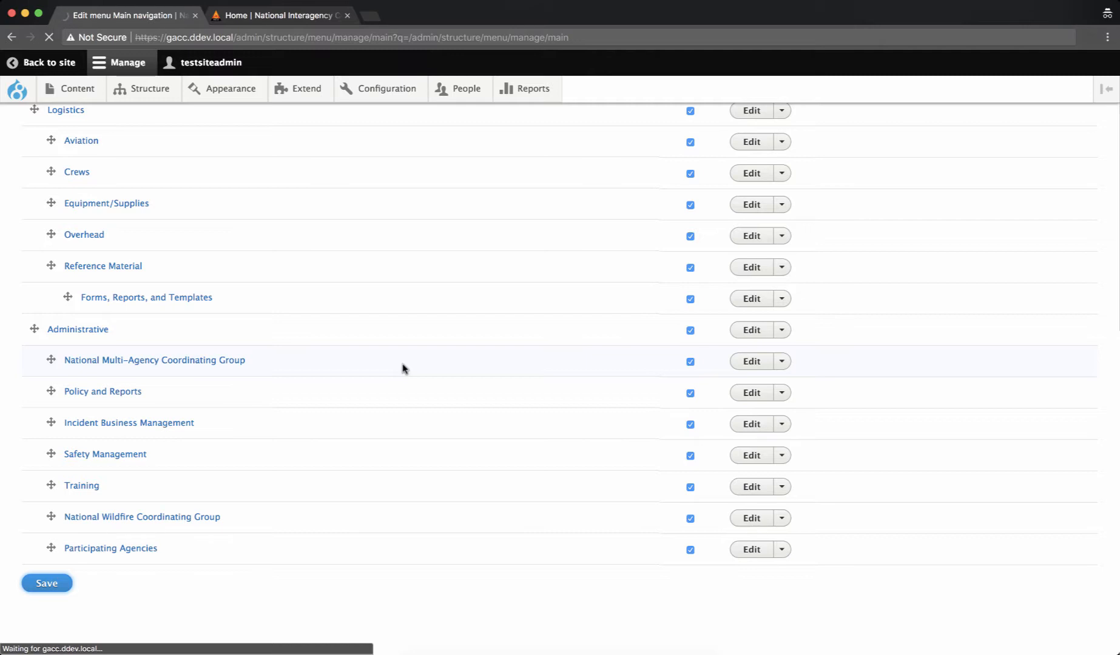
click(299, 18)
click(50, 37)
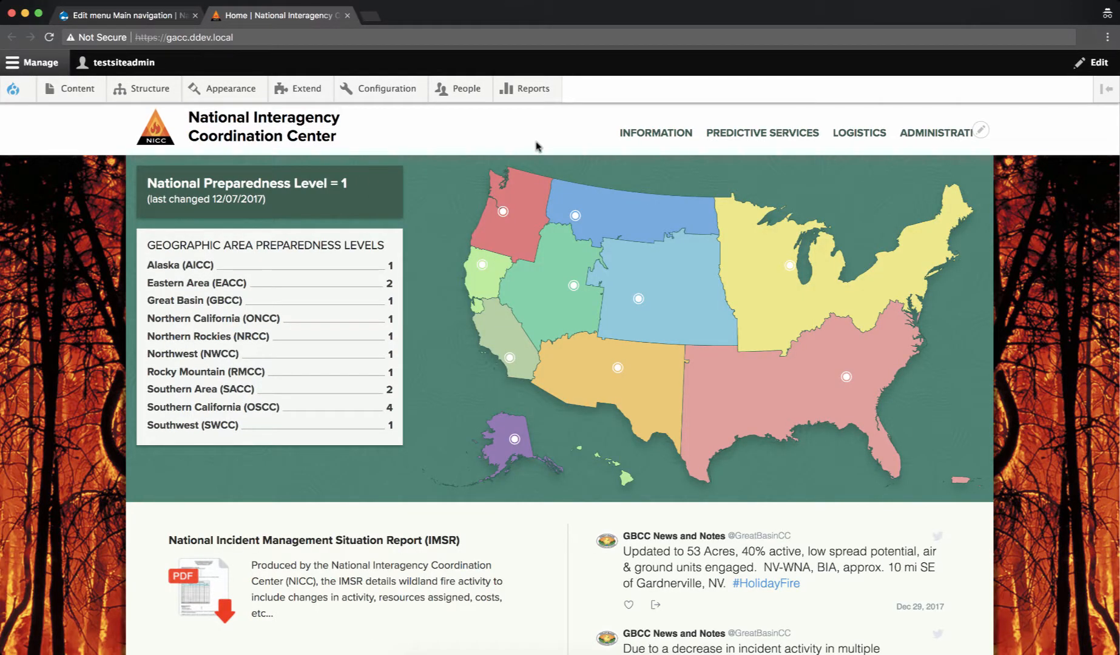
Move Information with its child links below Predictive Services, directly above Logistics, and save the main navigation menu
click(139, 10)
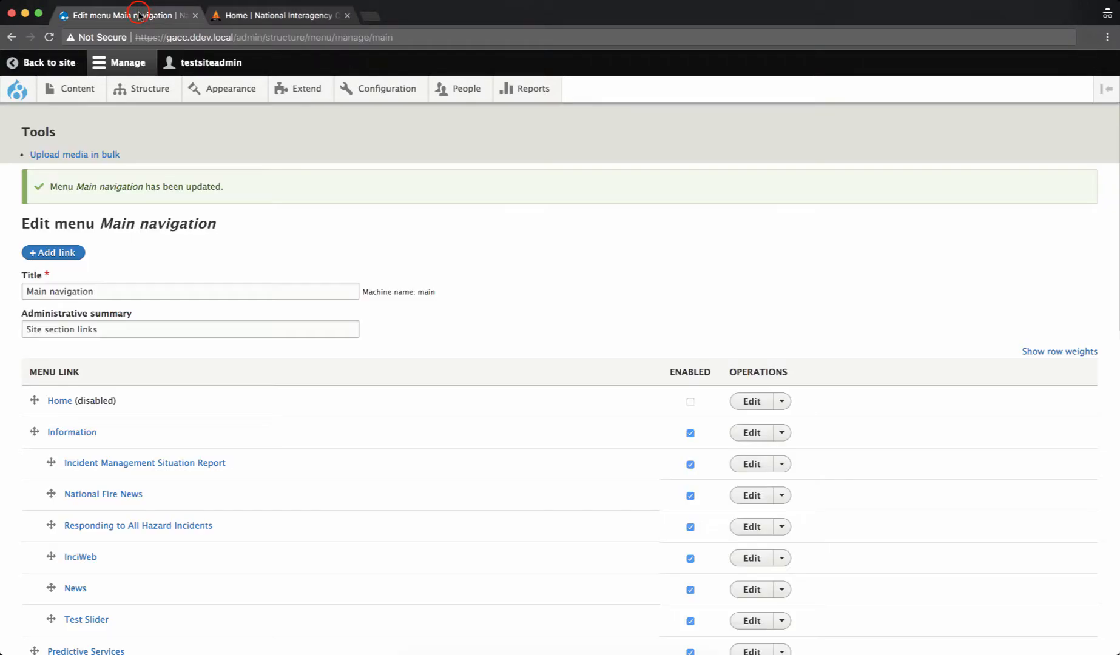
scroll(241, 310, down, 5)
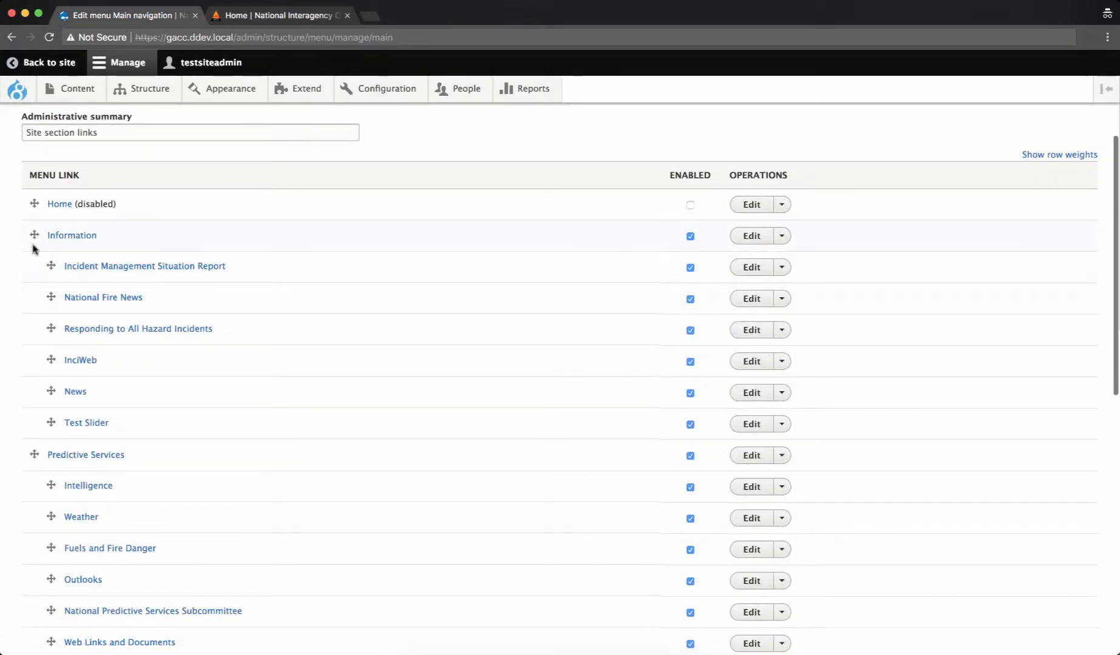
scroll(31, 236, down, 2)
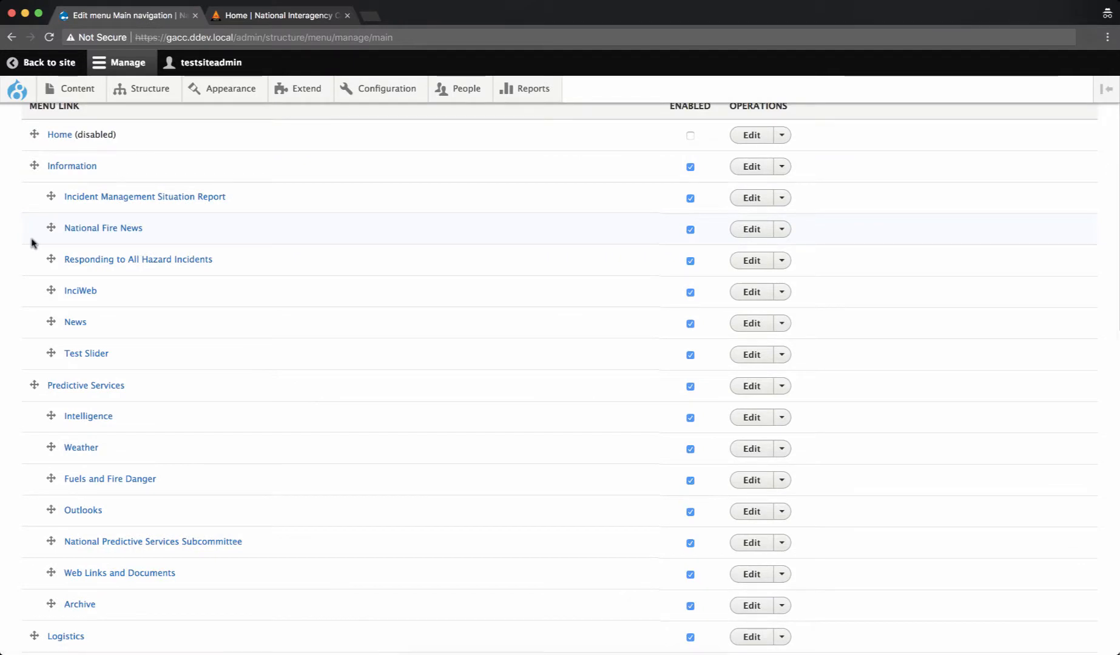
drag(31, 167, 31, 599)
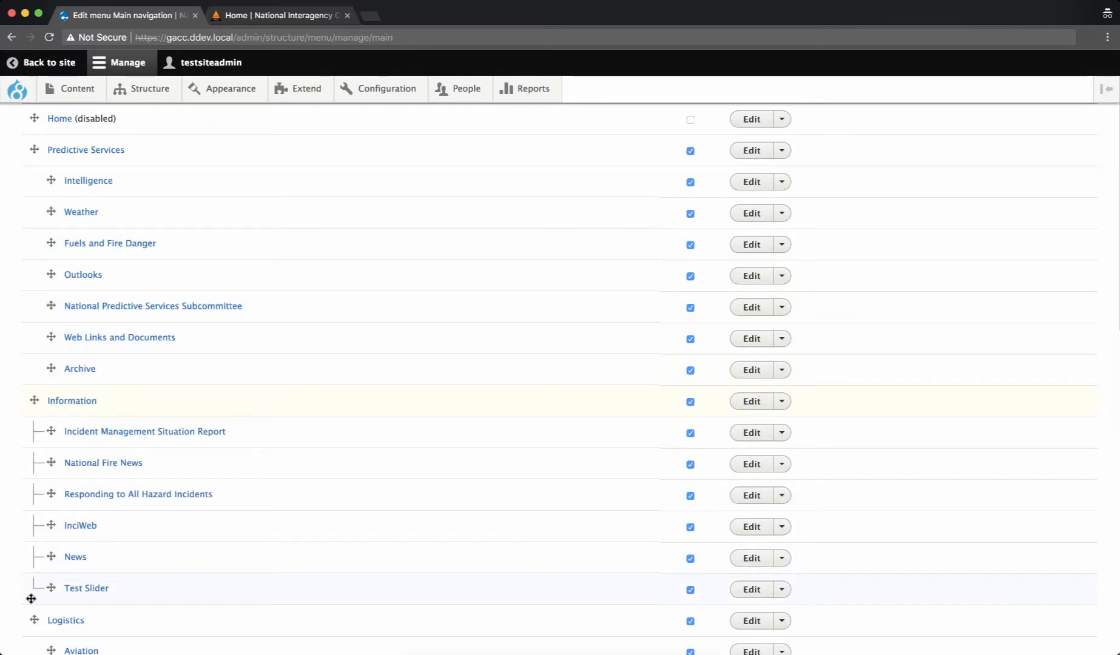
drag(31, 599, 29, 600)
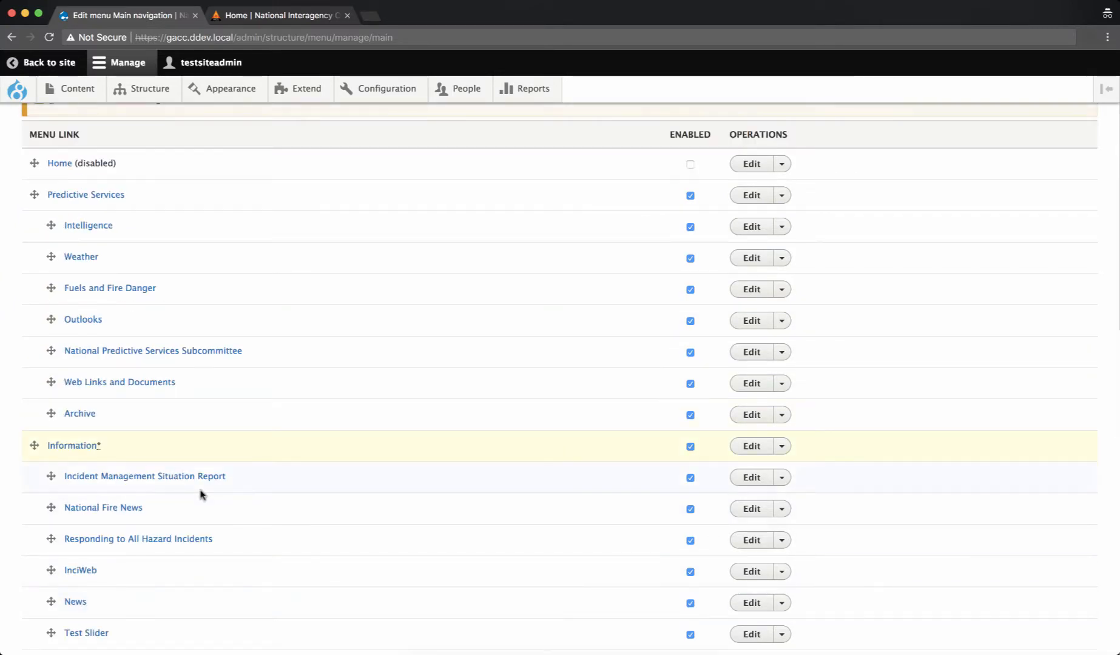
scroll(200, 492, down, 6)
scroll(201, 492, down, 3)
click(46, 583)
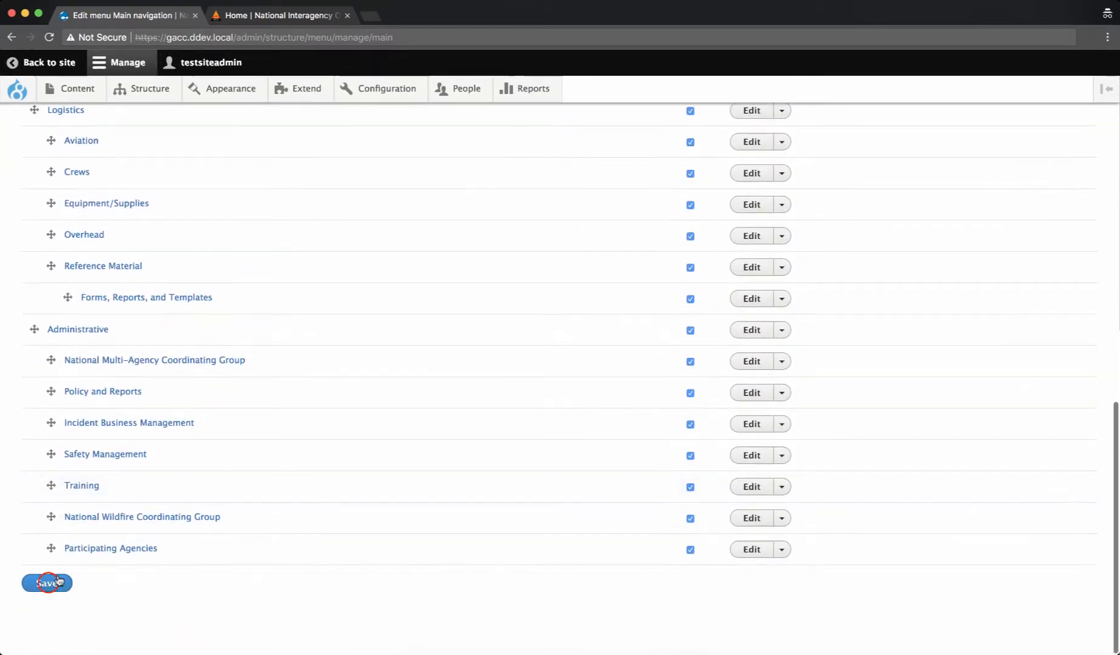
Reload the home page and inspect the order of the top-level navigation items and the Information submenu
click(282, 20)
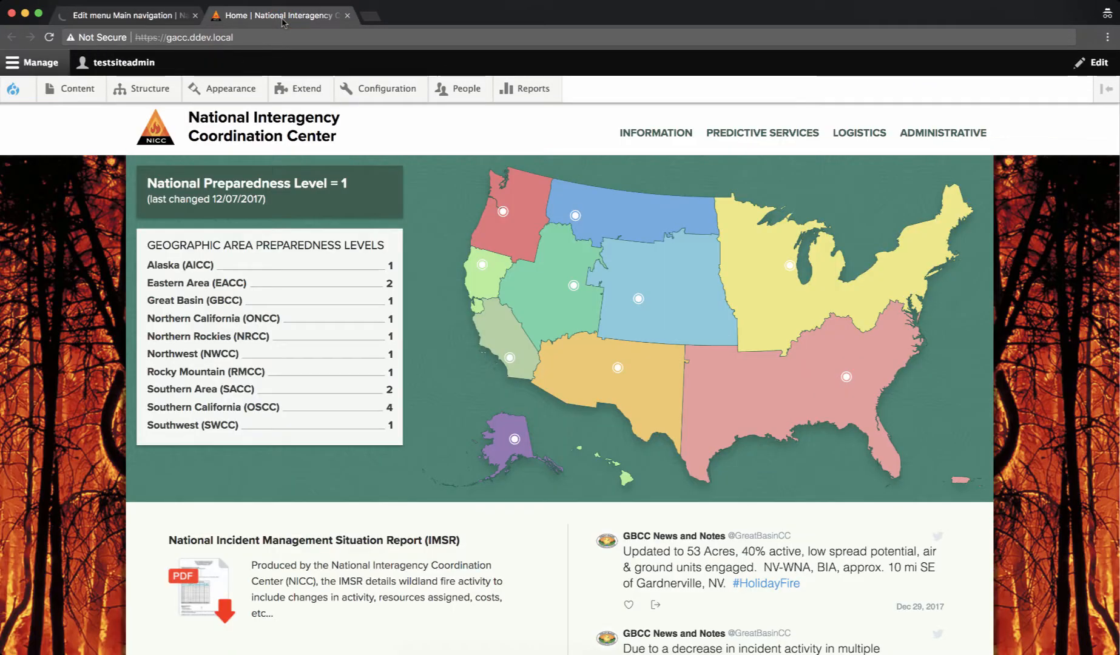
click(49, 37)
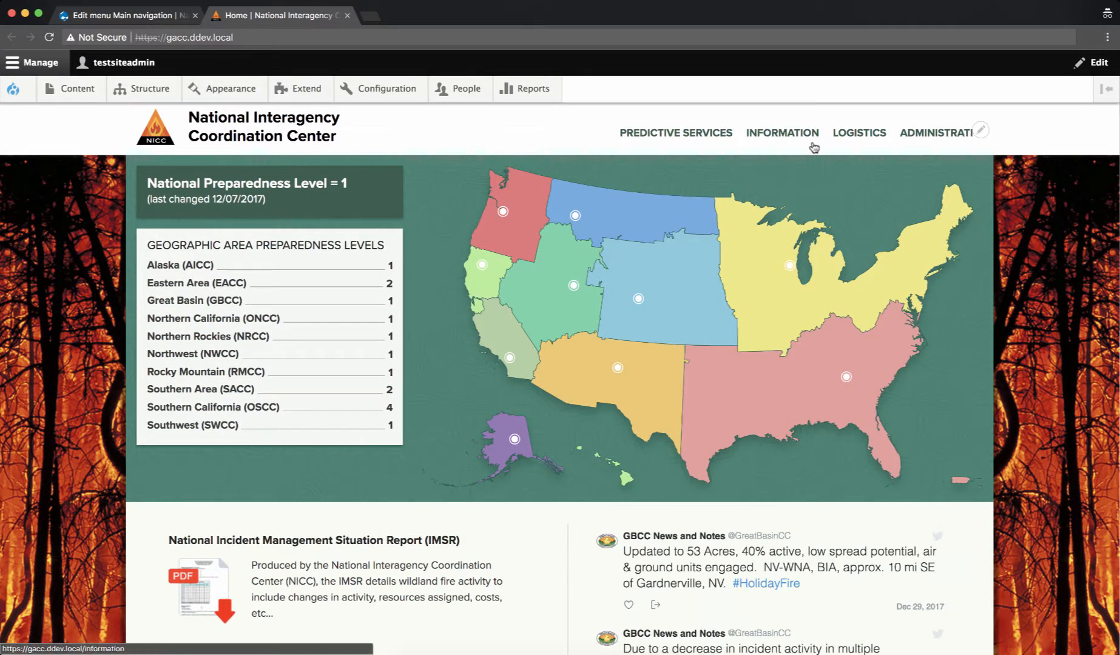
mouse_move(807, 141)
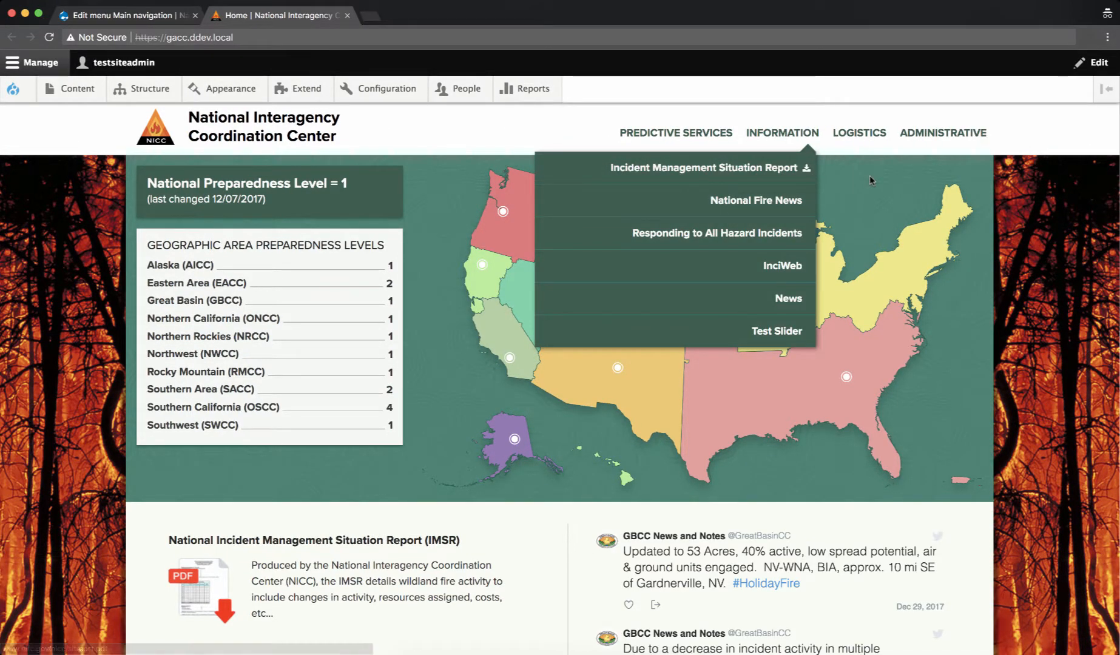